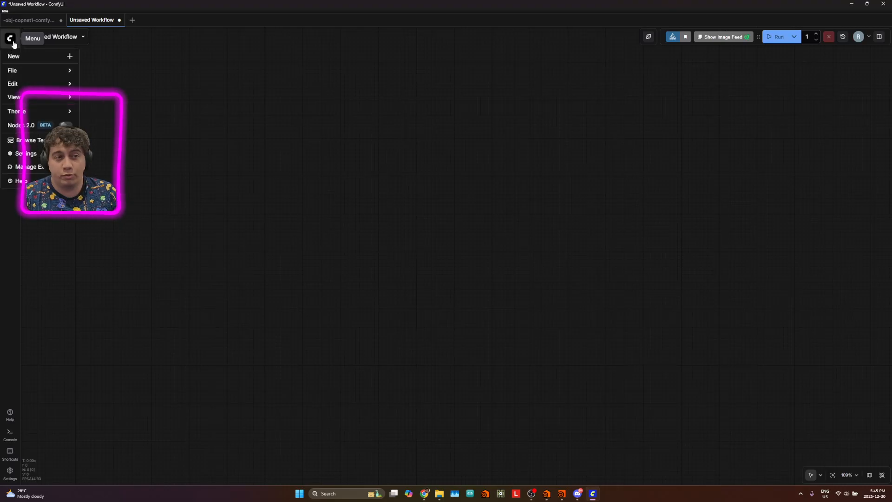
Step: Browse the image workflow templates in the template library, then close the library
left_click(28, 140)
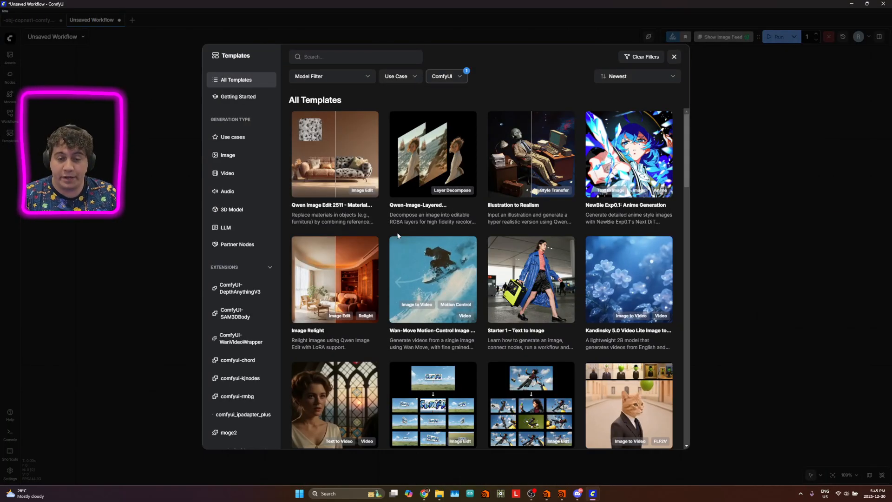
left_click(229, 155)
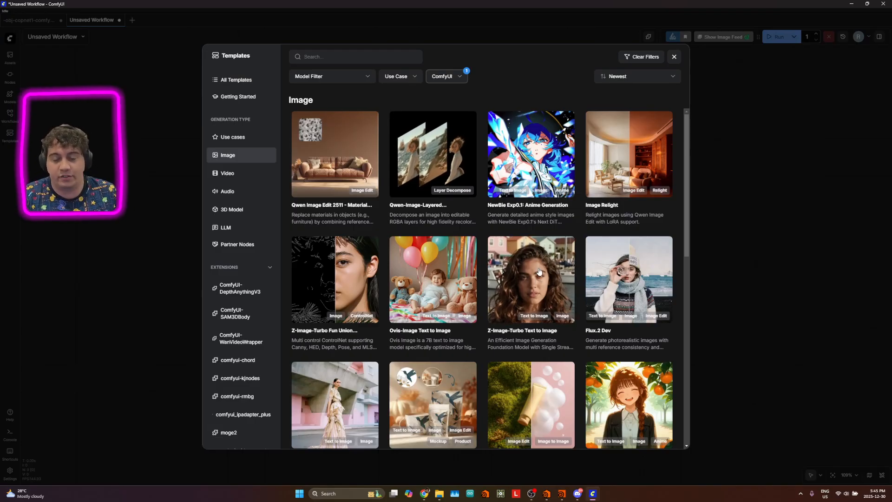
scroll(566, 254, "down", 3)
scroll(565, 255, "down", 6)
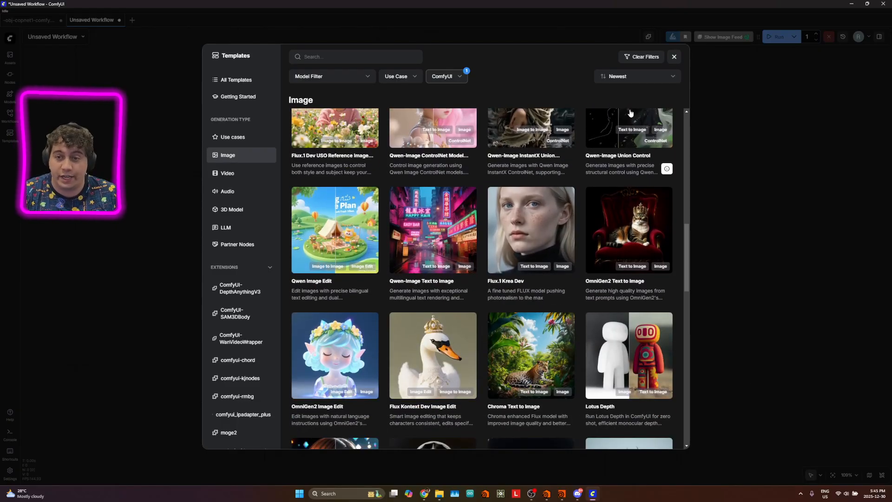
left_click(674, 57)
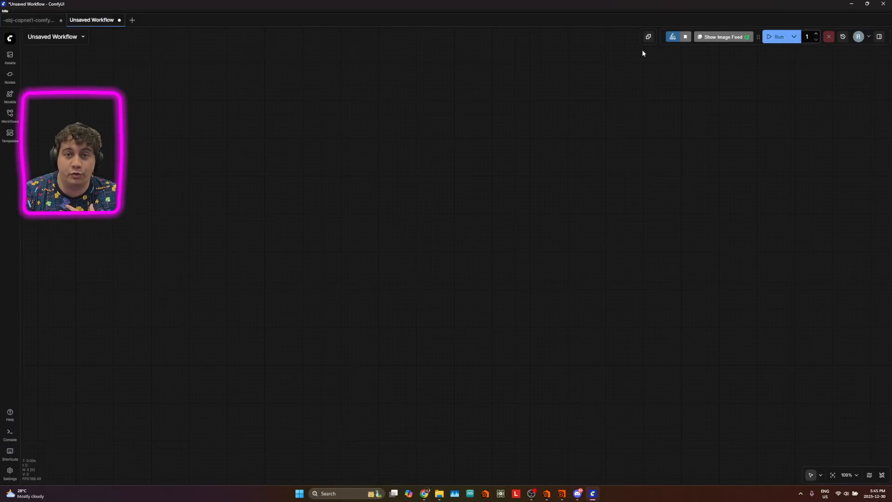
Step: View the ComfyUI Manager window, then check the Use legacy Manager UI option in the Server-Config settings
left_click(650, 38)
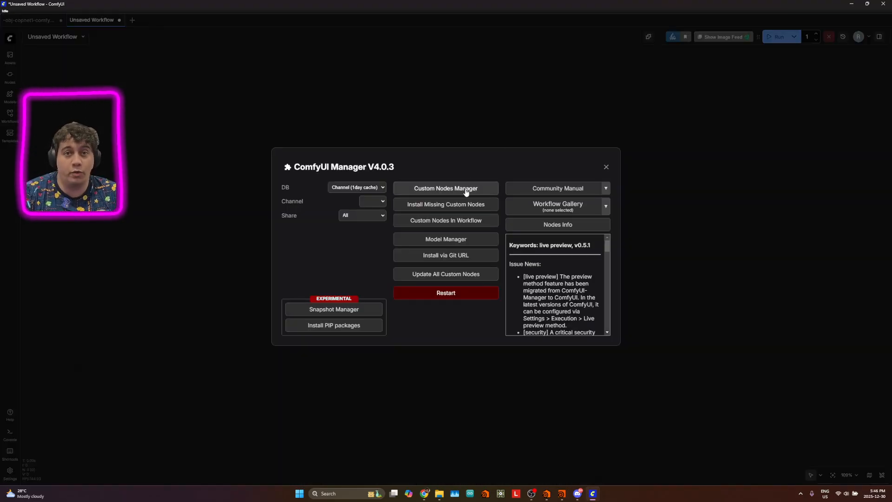
left_click(606, 168)
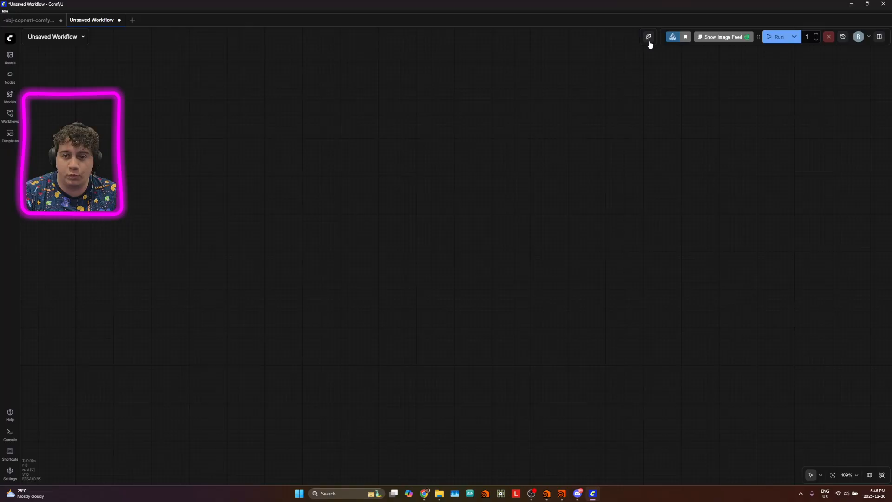
left_click(10, 478)
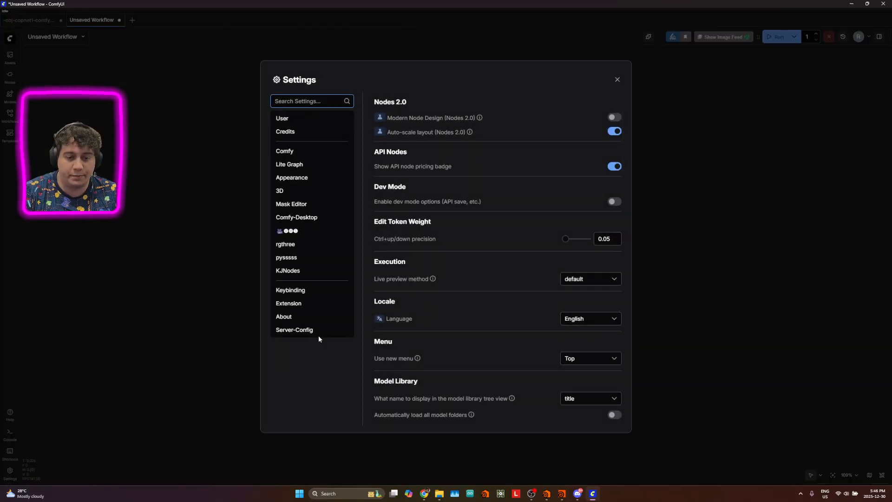
left_click(303, 333)
scroll(515, 252, "down", 10)
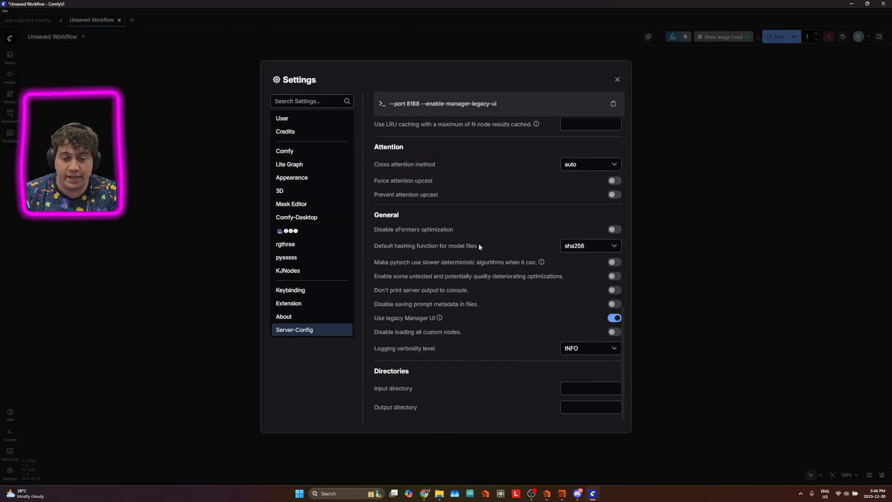
left_click_drag(381, 329, 436, 317)
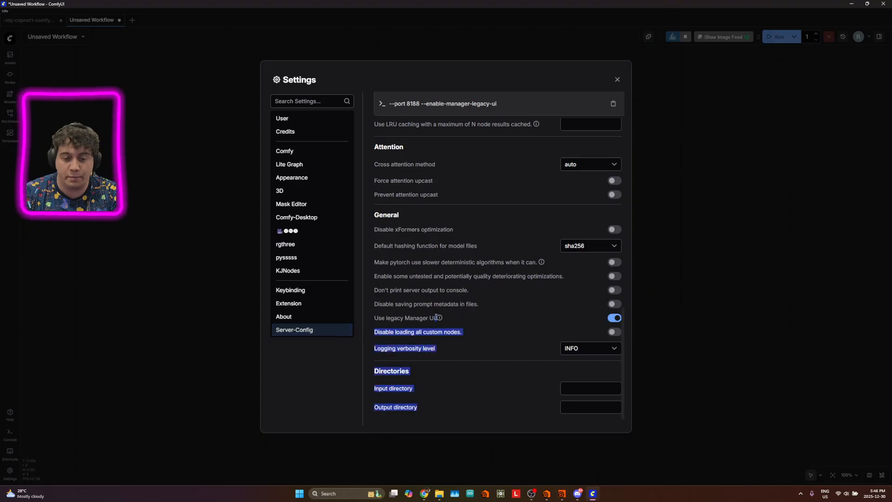
left_click(437, 317)
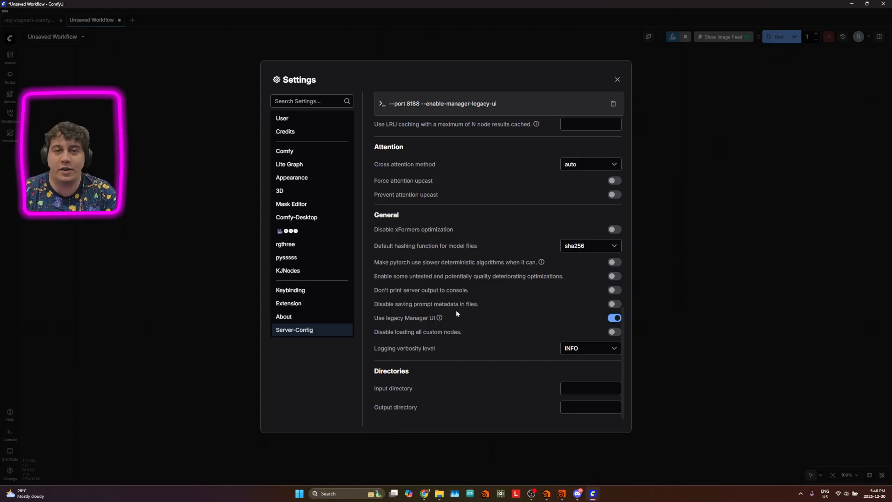
left_click(617, 80)
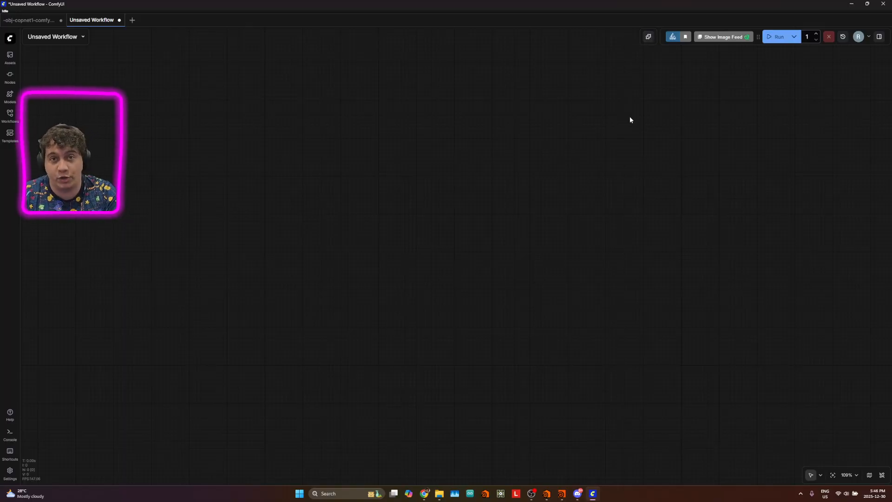
Step: Open the Model Manager from ComfyUI Manager and search the external models for "sd xl base"
left_click(648, 38)
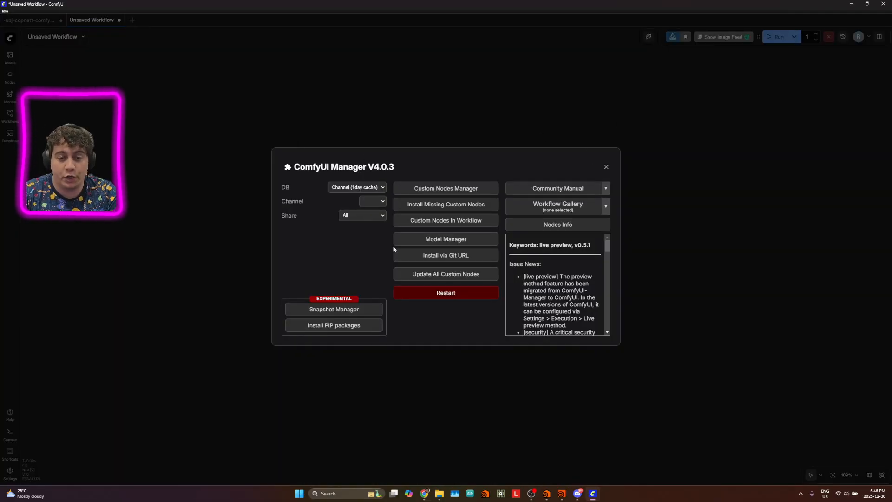
left_click(458, 241)
left_click(309, 65)
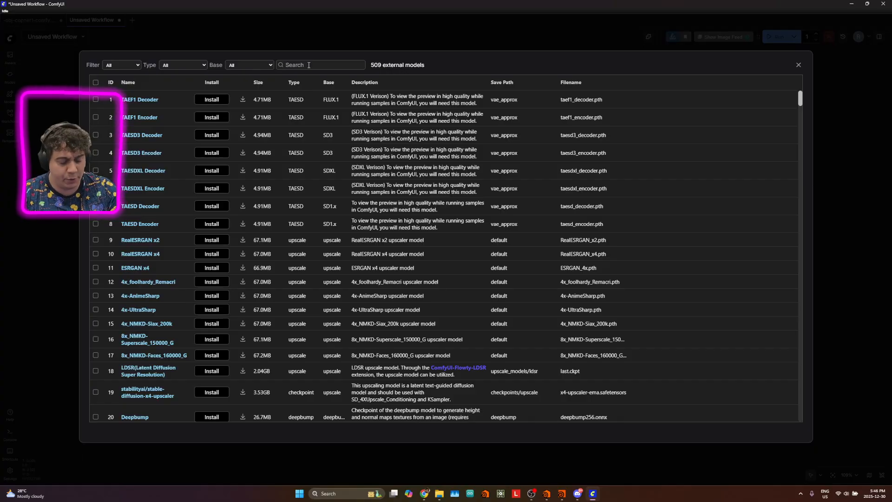
type("sd xl base")
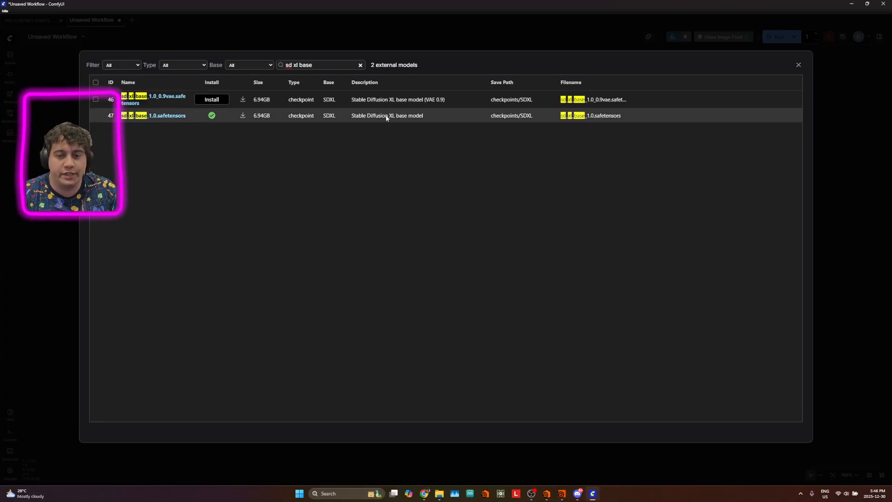
Step: Redo the "sd xl base" model search from an empty query and open the web page of the sd_xl_base_1.0.safetensors model
key("ctrl+a")
key("BackSpace")
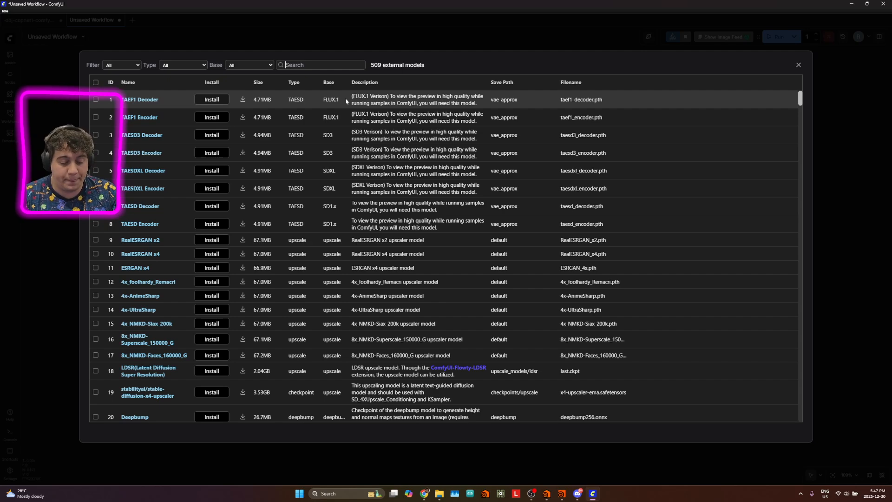
type("sd xl")
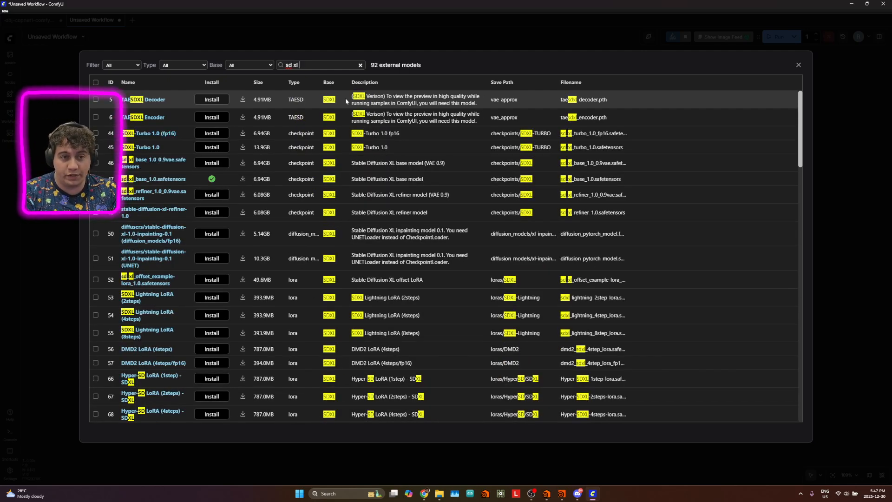
type(" base")
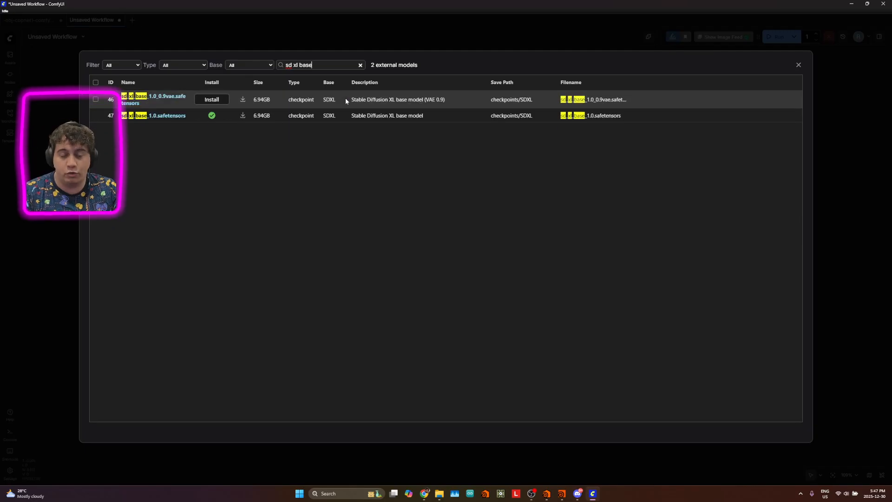
left_click(177, 116)
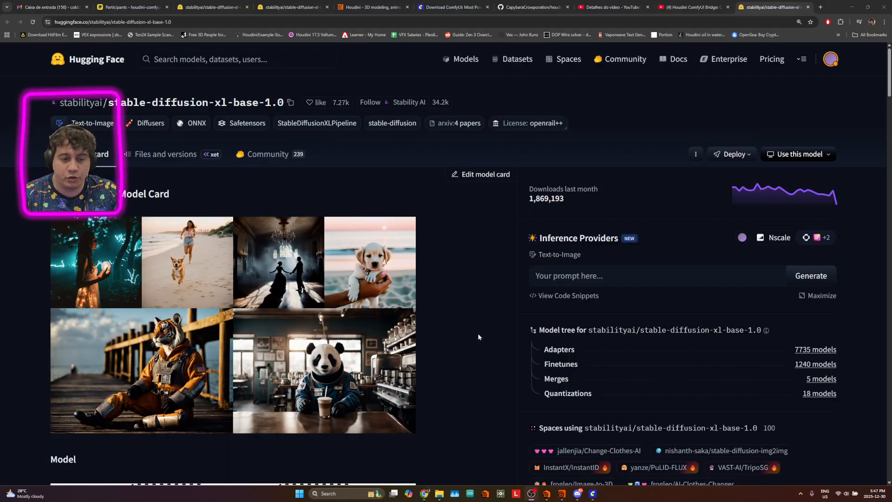
Step: Examine the sample images, pipeline diagram and model description on the stable-diffusion-xl-base-1.0 model card
scroll(437, 298, "down", 2)
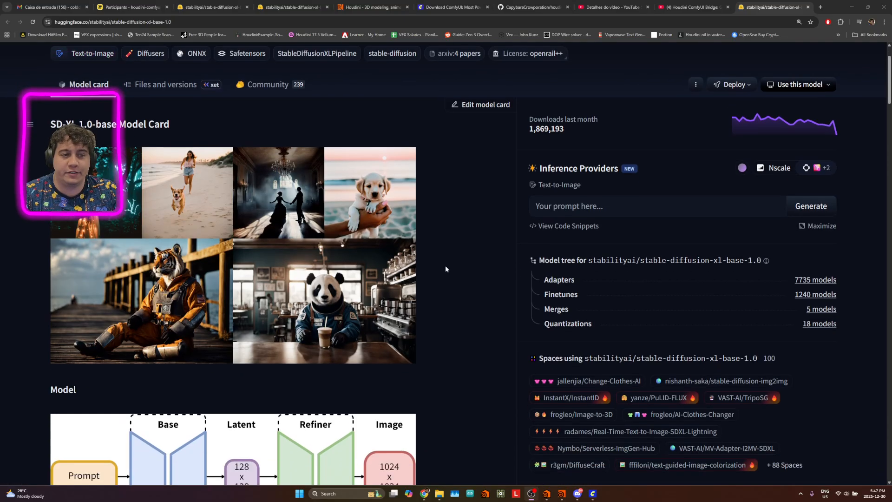
scroll(444, 267, "up", 2)
scroll(443, 271, "down", 2)
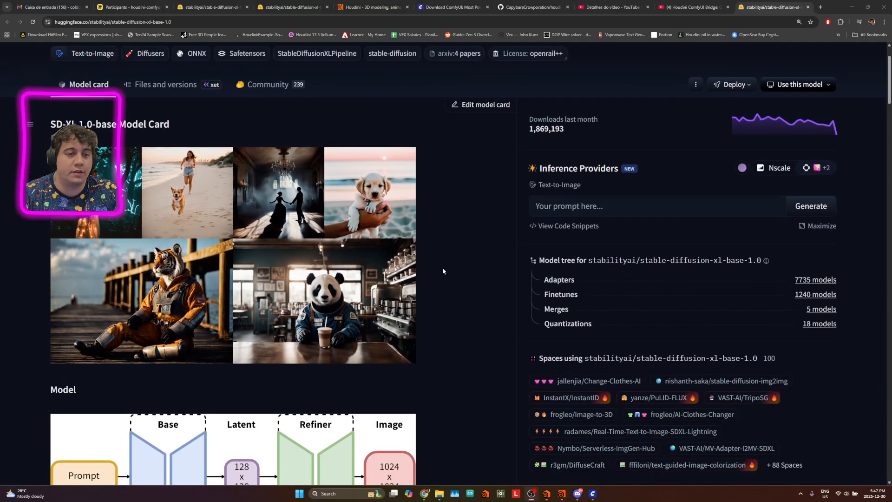
scroll(442, 269, "up", 1)
scroll(446, 264, "down", 5)
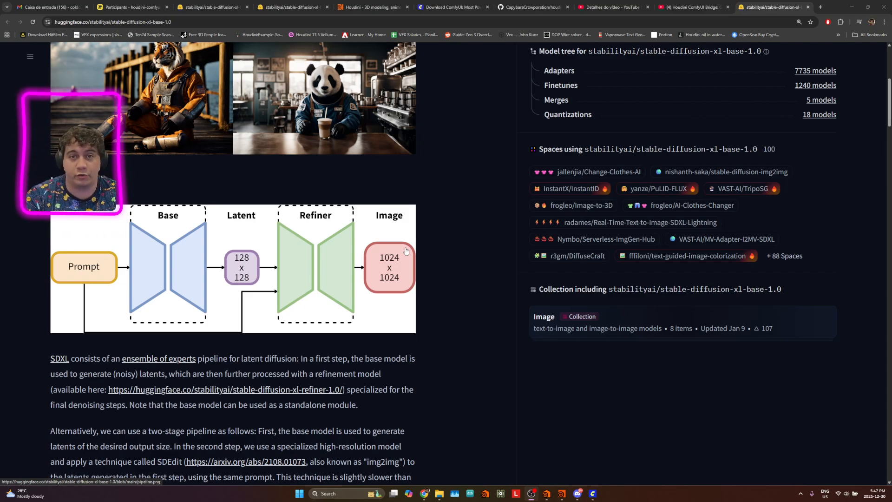
scroll(449, 272, "down", 4)
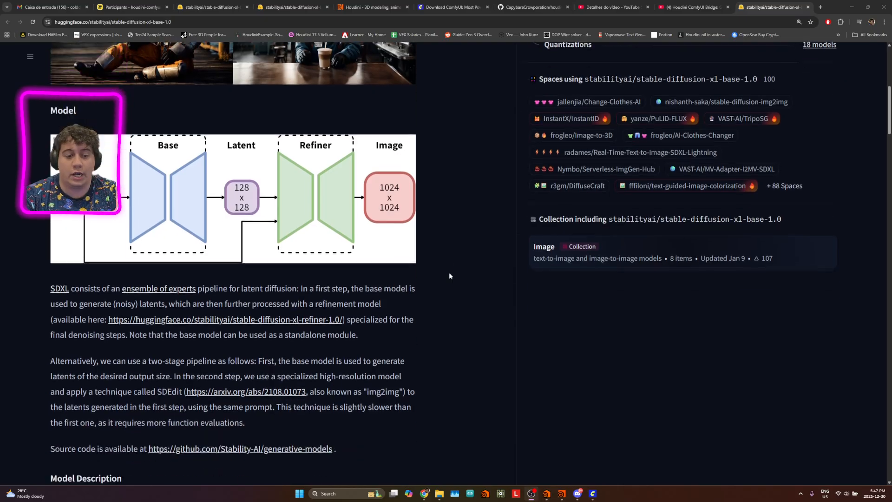
scroll(454, 383, "down", 2)
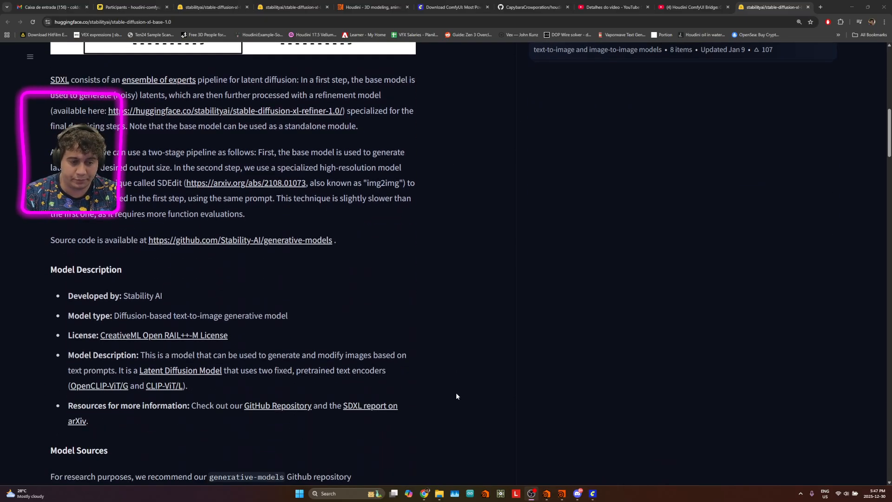
scroll(456, 393, "up", 12)
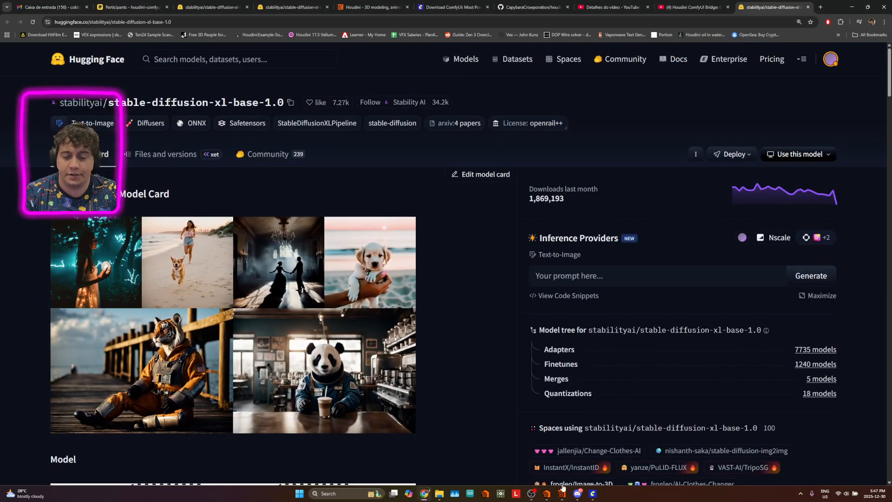
Step: Reorder the Windows taskbar so the ComfyUI icon sits directly after File Explorer
mouse_move(593, 496)
left_click_drag(593, 496, 455, 494)
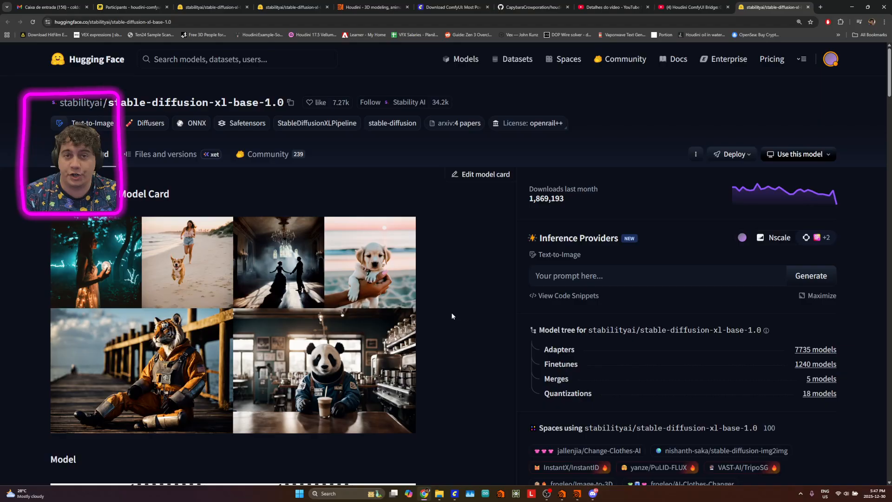
Step: Read through the full stable-diffusion-xl-base-1.0 model card, including the evaluation, diffusers instructions, intended uses, out-of-scope use and limitations
scroll(451, 313, "down", 5)
scroll(455, 292, "down", 7)
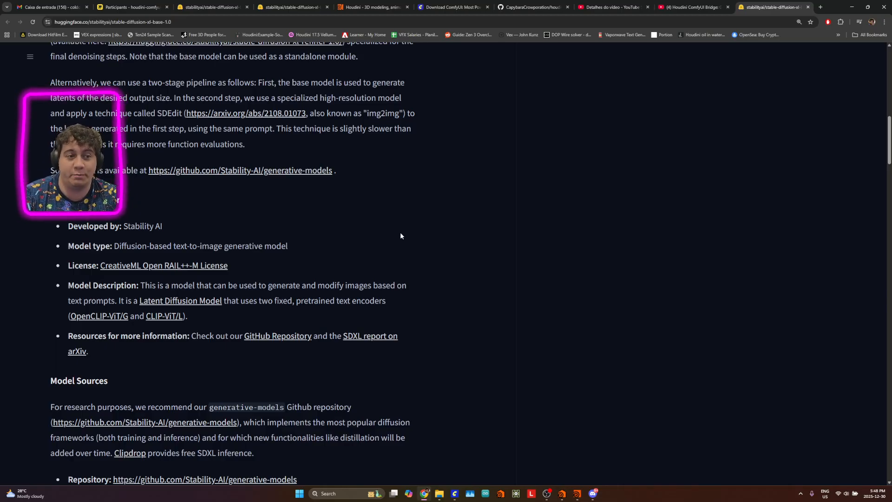
scroll(398, 232, "up", 4)
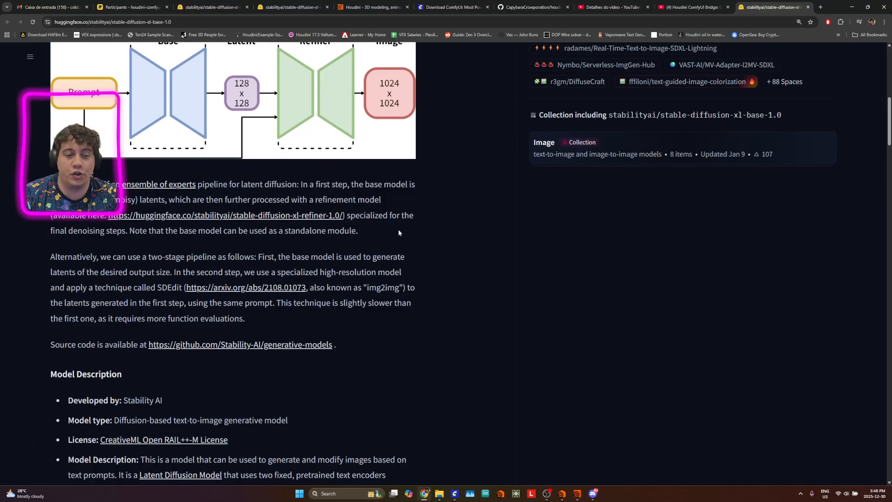
scroll(398, 232, "up", 8)
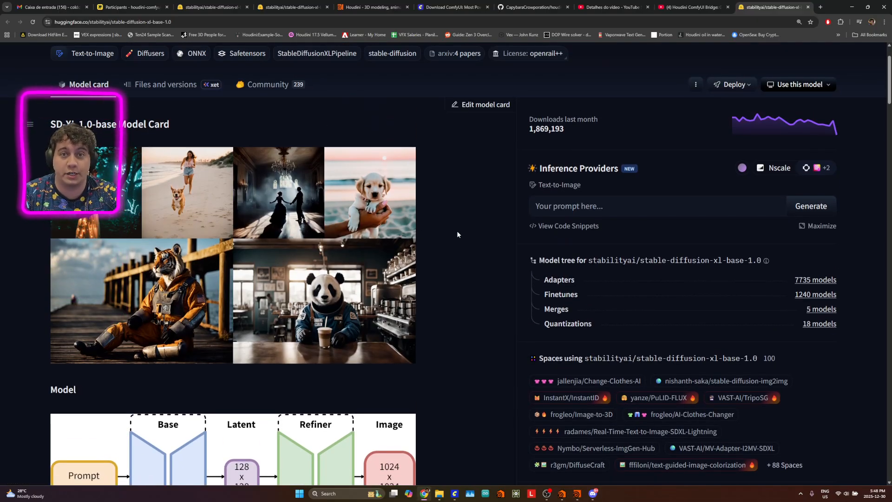
scroll(458, 235, "down", 10)
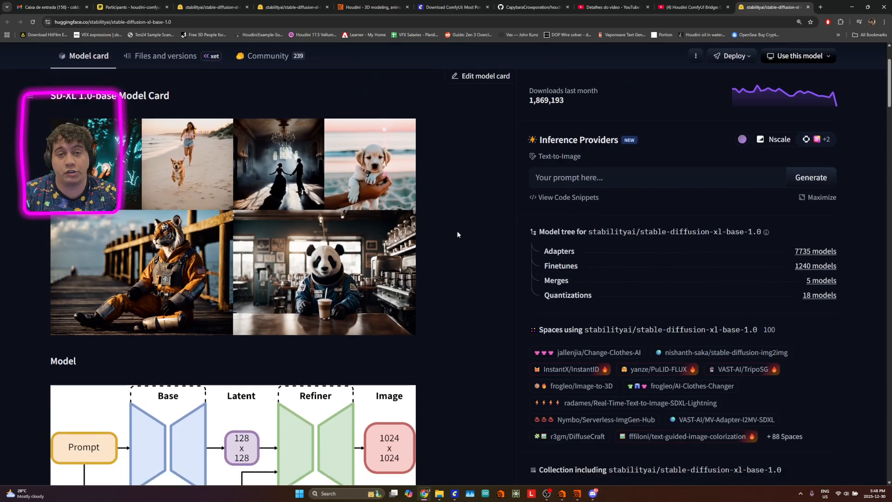
scroll(457, 234, "down", 5)
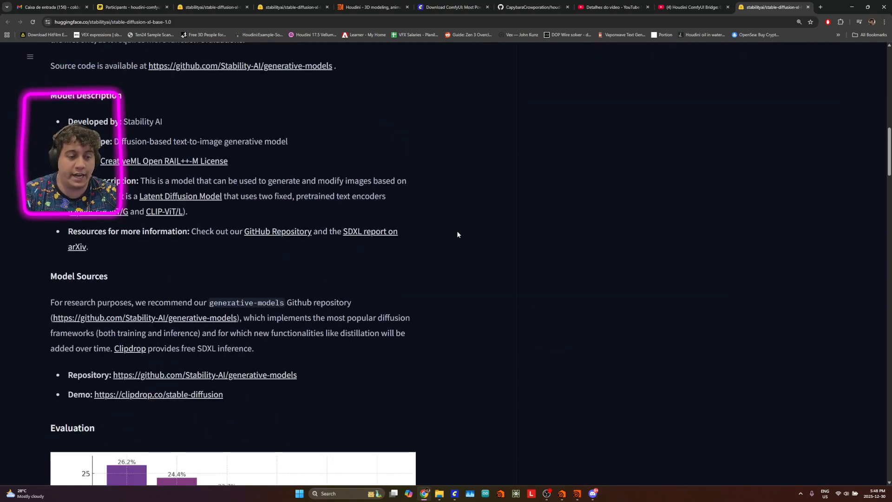
scroll(438, 235, "down", 8)
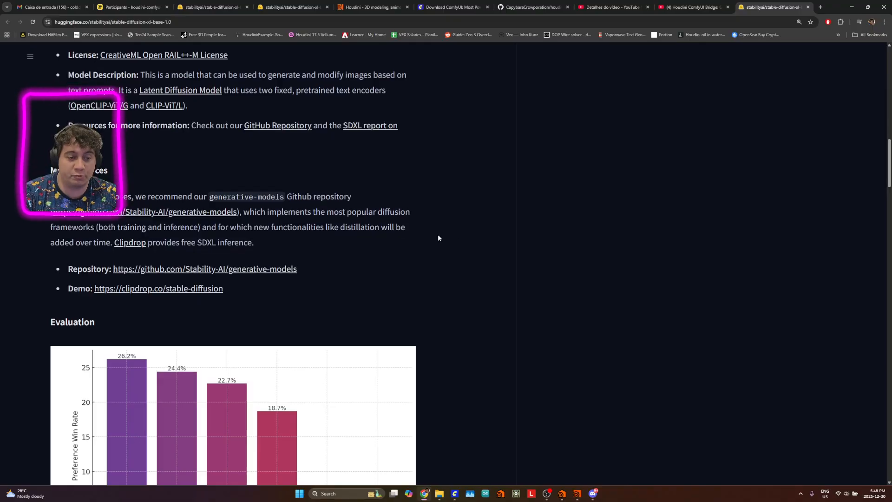
scroll(438, 238, "down", 20)
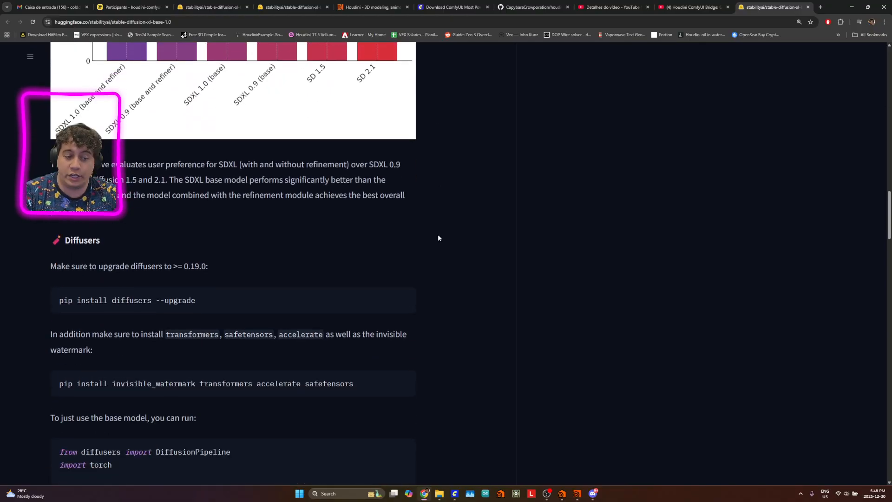
scroll(460, 267, "down", 20)
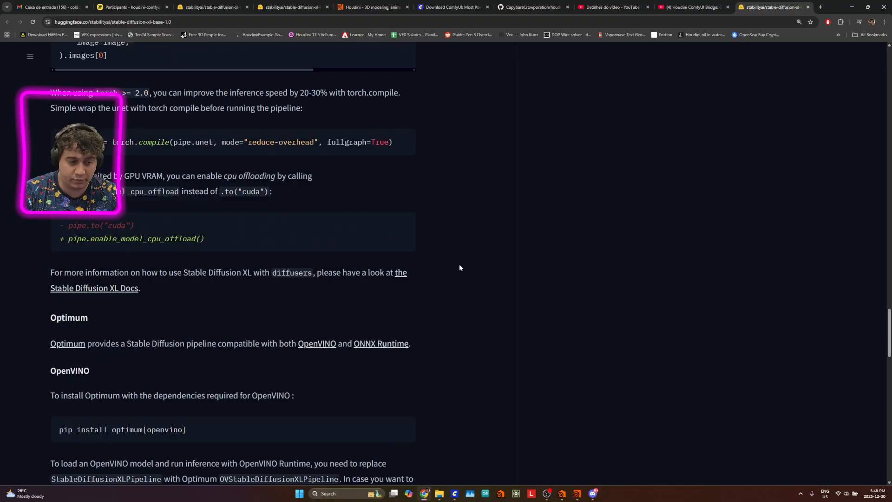
scroll(462, 273, "down", 5)
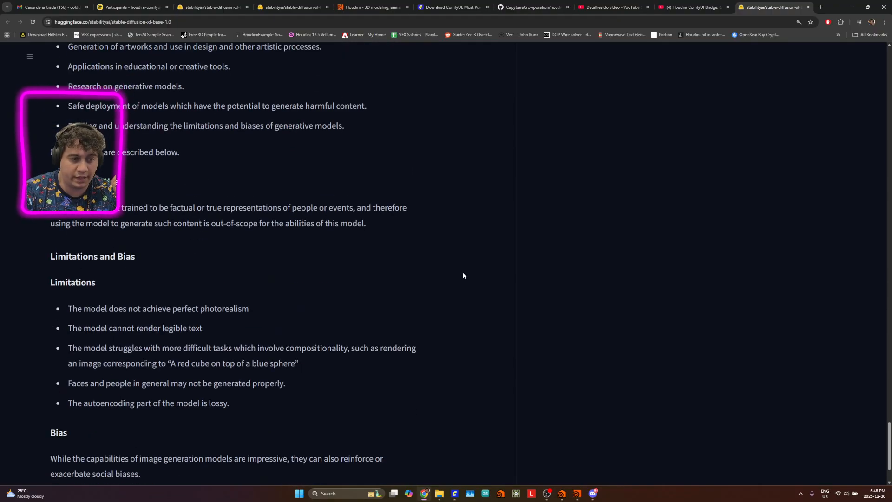
scroll(462, 272, "up", 4)
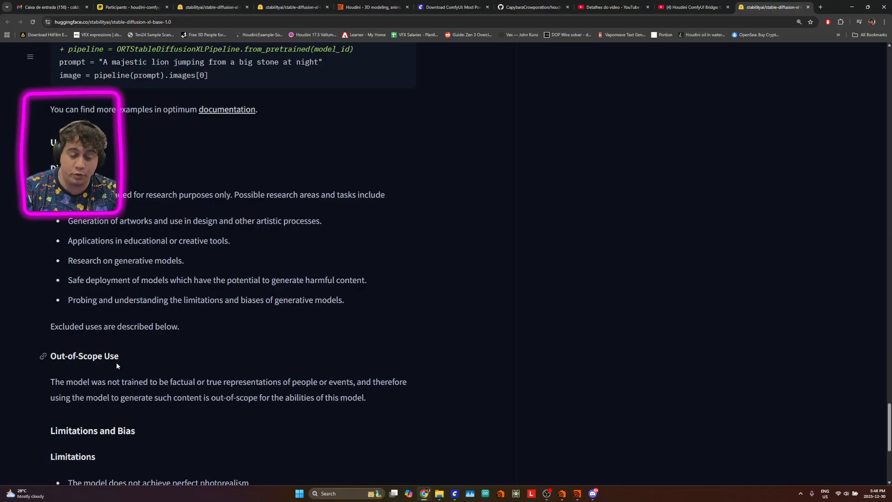
Step: Examine the out-of-scope use statement and the research-purposes-only sentence on the stable-diffusion-xl-base-1.0 model card
left_click_drag(127, 382, 300, 382)
left_click(299, 382)
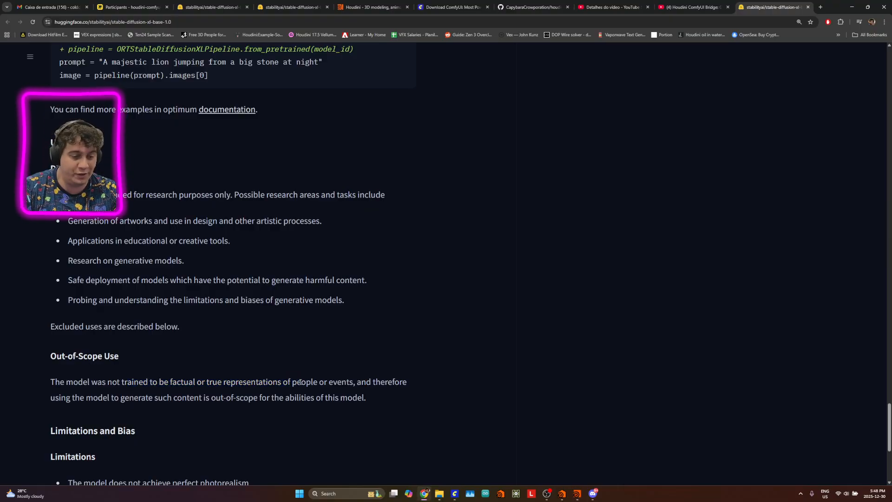
left_click_drag(172, 382, 366, 383)
left_click(365, 383)
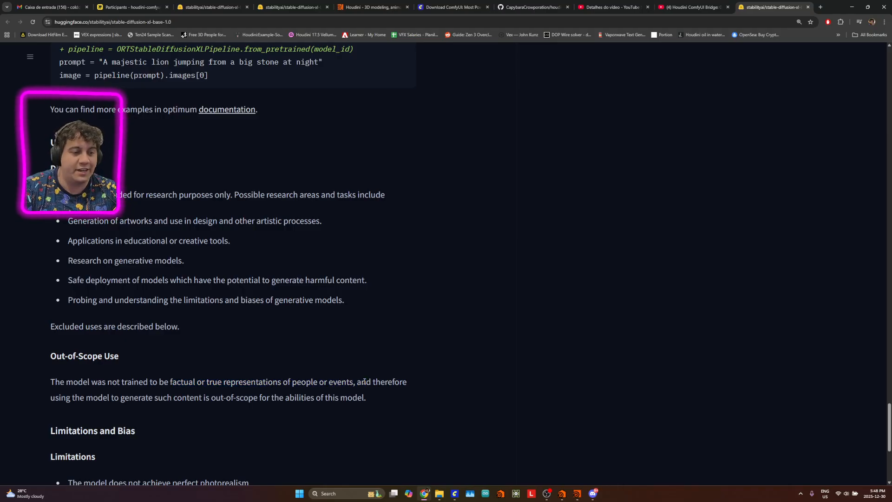
left_click_drag(112, 195, 381, 195)
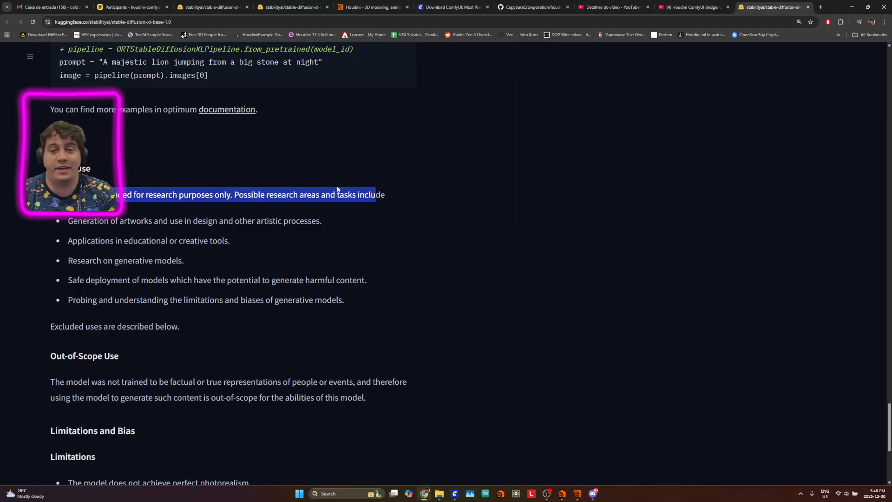
left_click(381, 195)
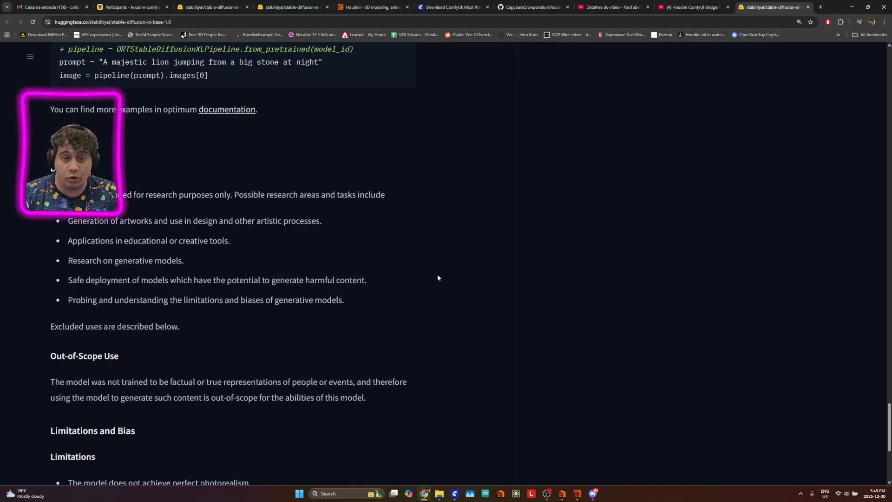
Step: Switch to ComfyUI, browse to Documents > ComfyUI > models > checkpoints in File Explorer and select sd_xl_base_1.0.safetensors
left_click(455, 493)
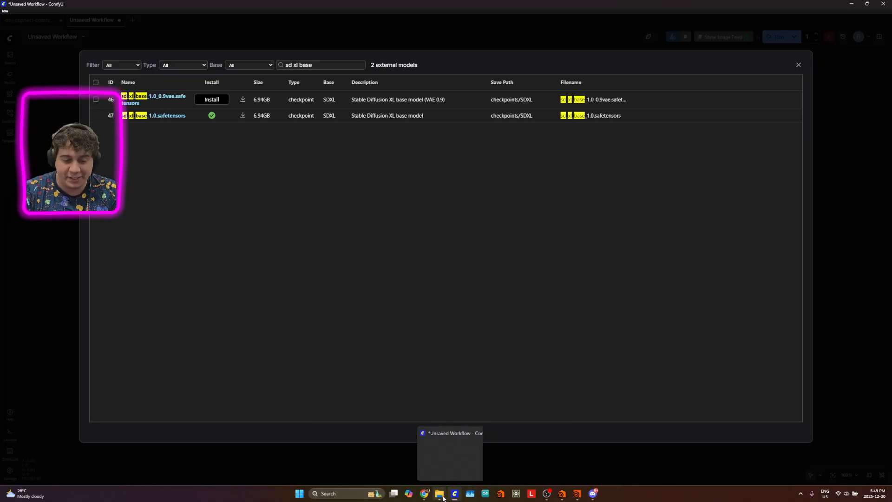
mouse_move(439, 494)
left_click(422, 457)
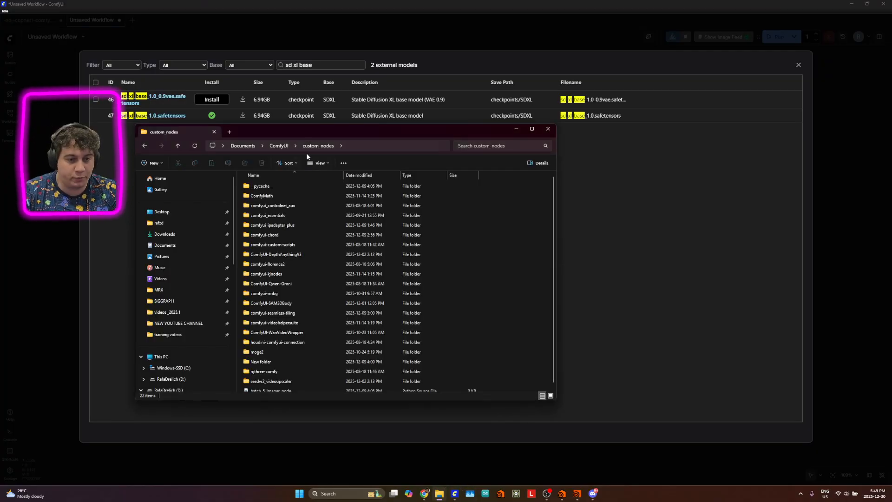
left_click_drag(345, 138, 359, 123)
left_click(300, 135)
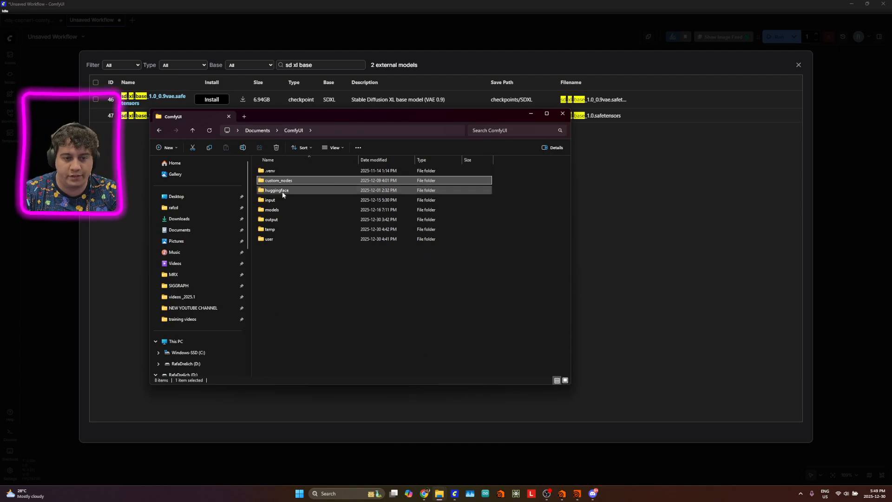
left_click(285, 211)
double_click(288, 212)
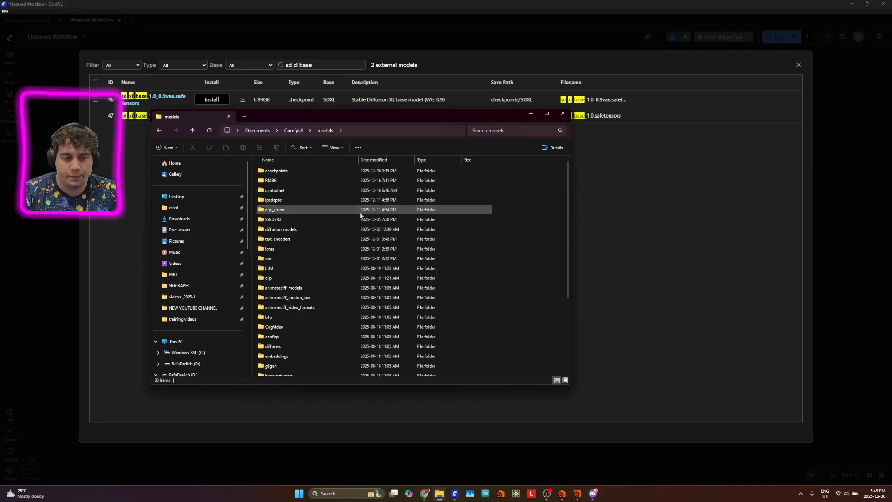
double_click(292, 171)
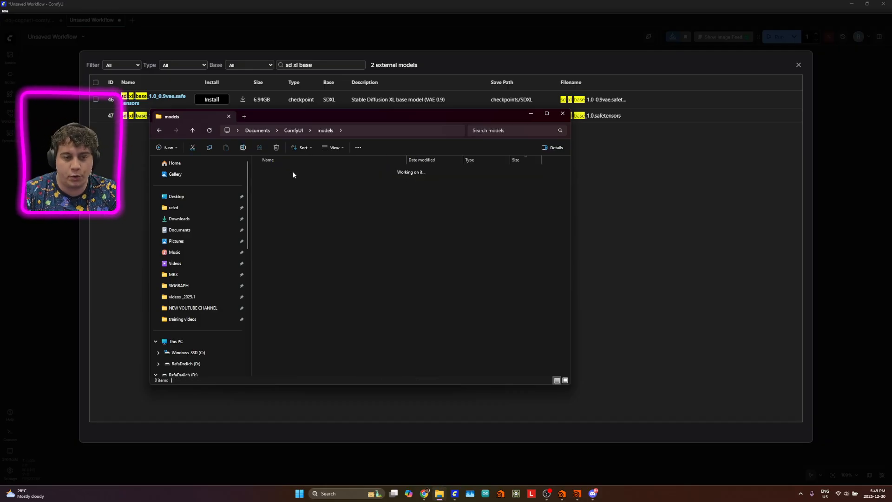
left_click(298, 200)
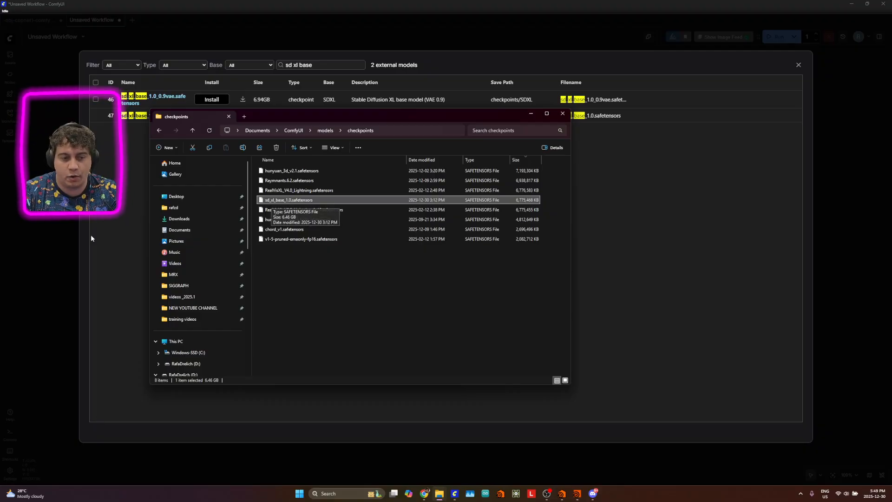
Step: Close the model manager and show the ComfyUI console logs below the empty workflow
left_click(51, 251)
left_click(442, 386)
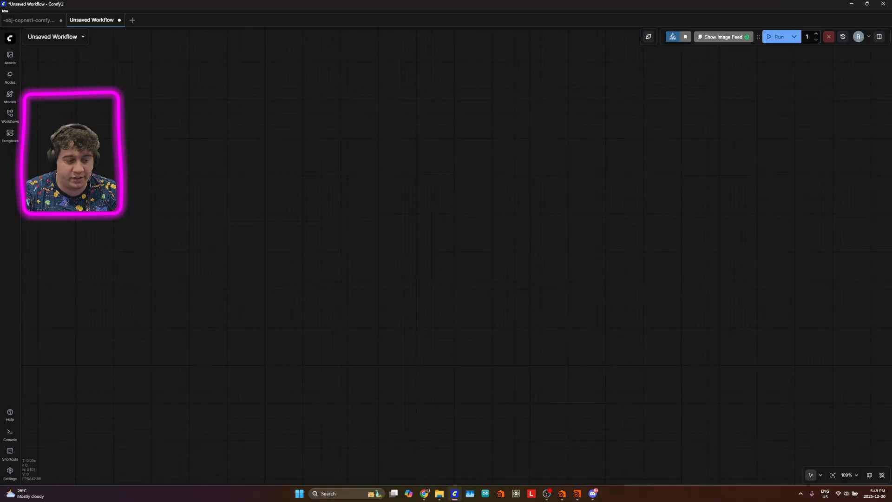
left_click(14, 432)
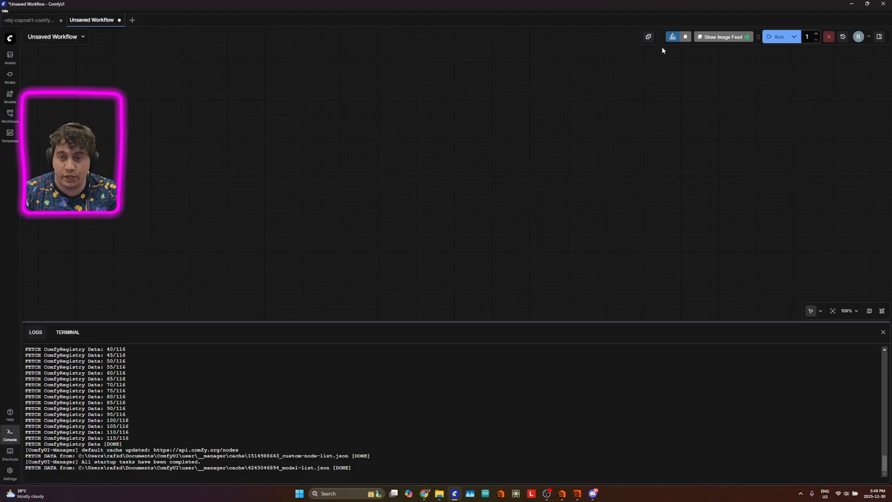
left_click(673, 37)
left_click(716, 169)
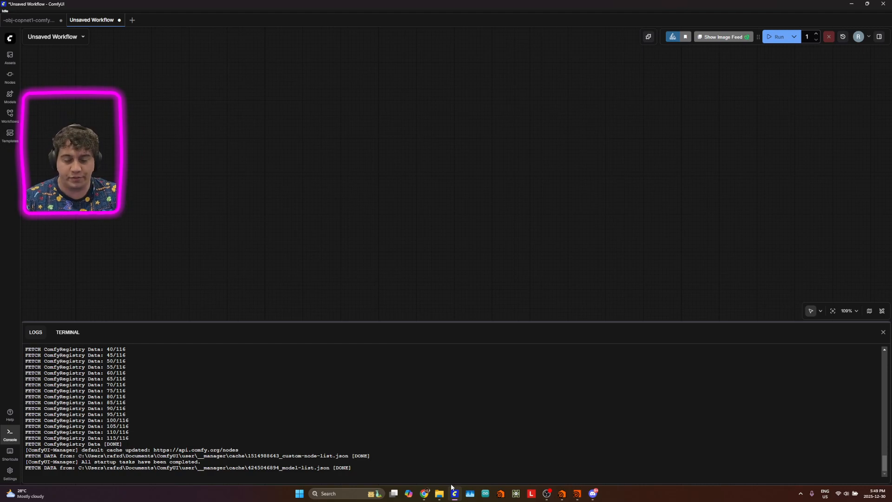
Step: Switch to Chrome, open the Miro Board Resources from the houdini-comfyui-bridge GitHub README and examine the shiba.png image there
left_click(426, 496)
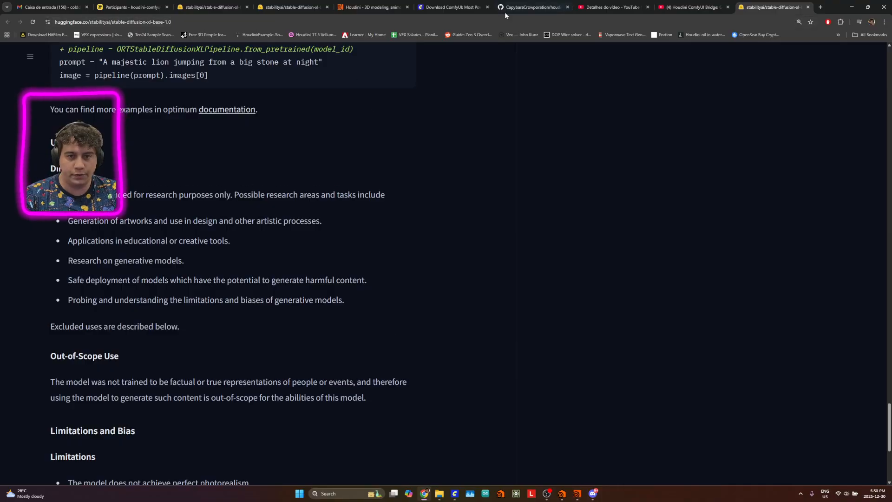
left_click(534, 10)
scroll(484, 268, "down", 2)
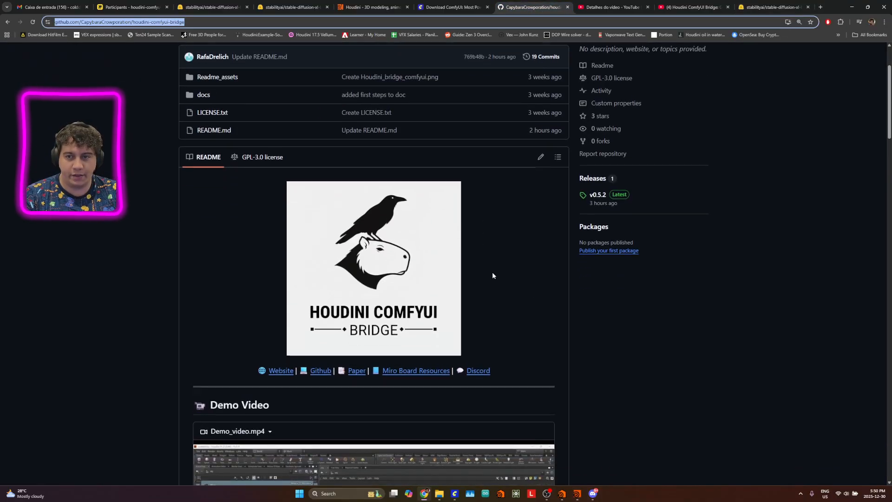
left_click(414, 370)
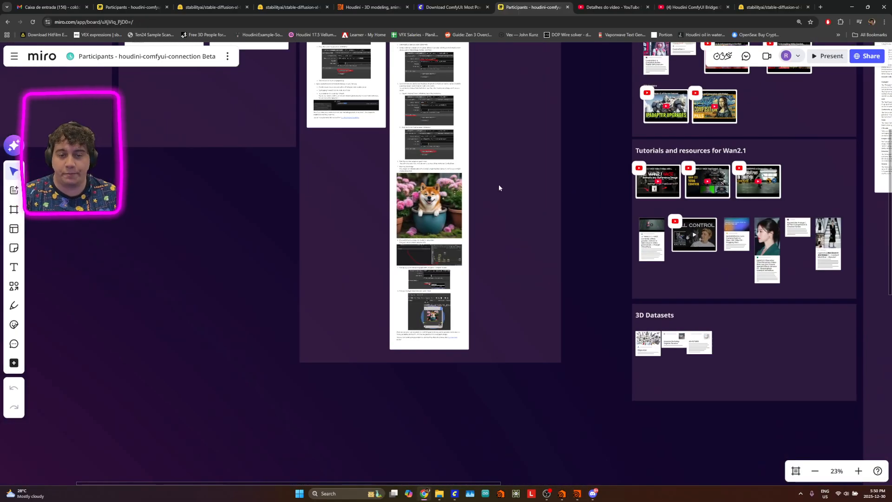
left_click(443, 197)
scroll(446, 200, "up", 6)
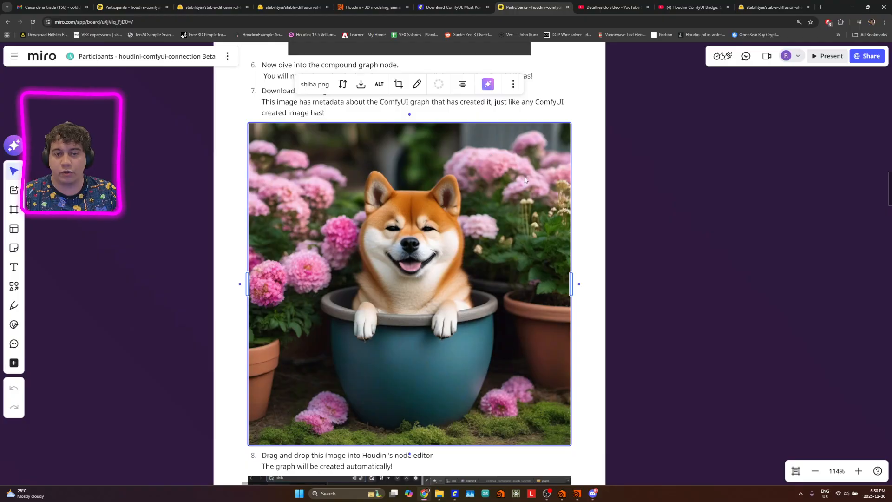
Step: Load the workflow embedded in the shiba image by bringing it from the Downloads folder onto the ComfyUI canvas
left_click(456, 495)
mouse_move(440, 498)
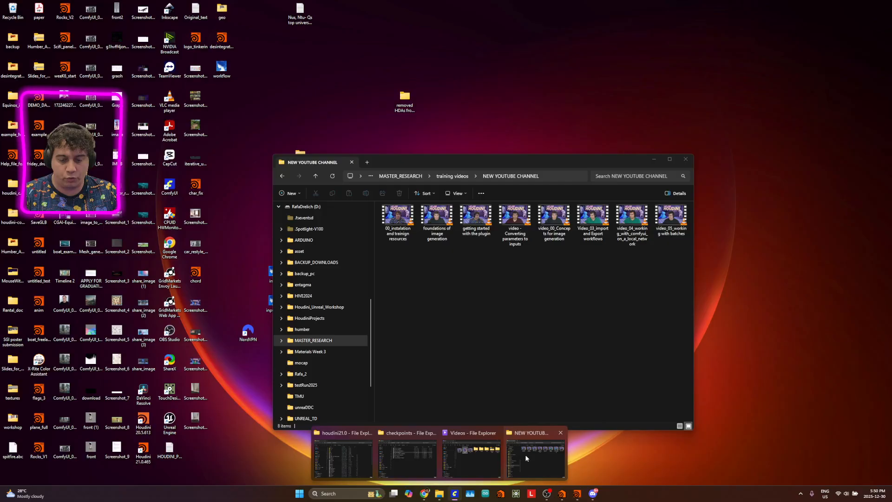
left_click(525, 455)
scroll(327, 262, "up", 5)
left_click(323, 240)
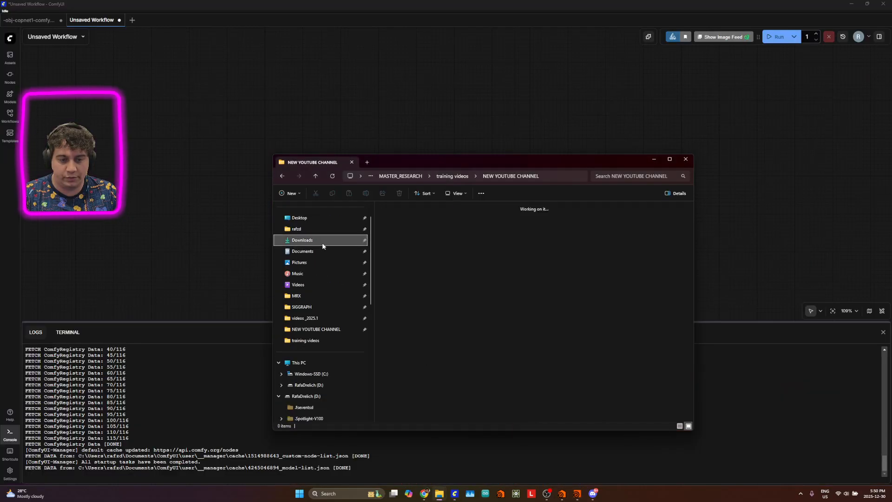
left_click(397, 241)
left_click_drag(398, 241, 440, 103)
left_click_drag(388, 233, 562, 269)
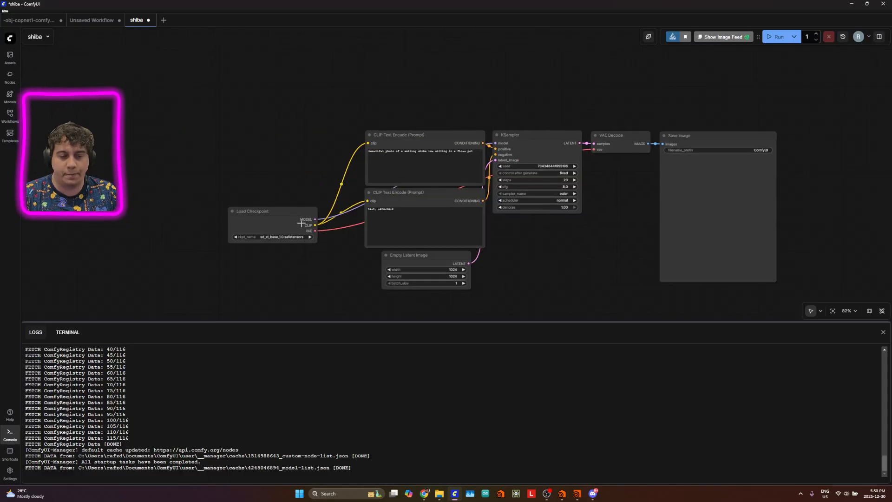
Step: Move the Load Checkpoint node clear of the prompt nodes and run the shiba workflow
left_click_drag(290, 214, 290, 176)
scroll(290, 177, "up", 3)
left_click_drag(311, 135, 262, 185)
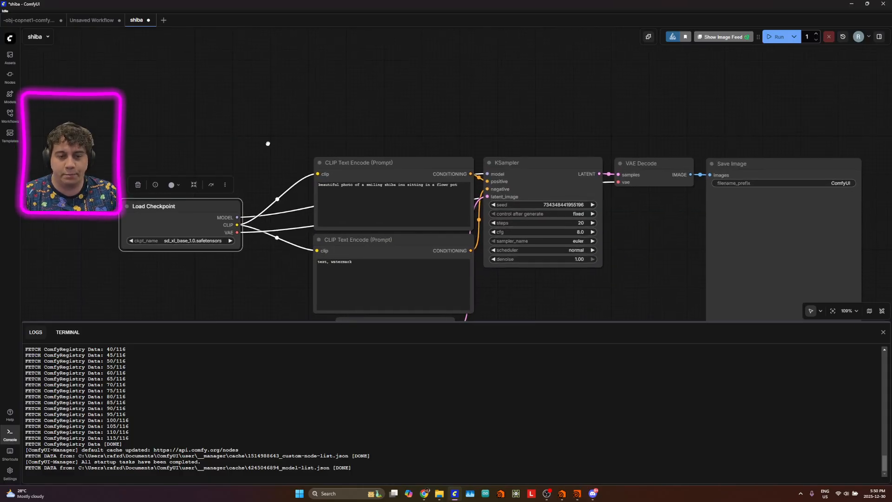
left_click_drag(233, 213, 206, 178)
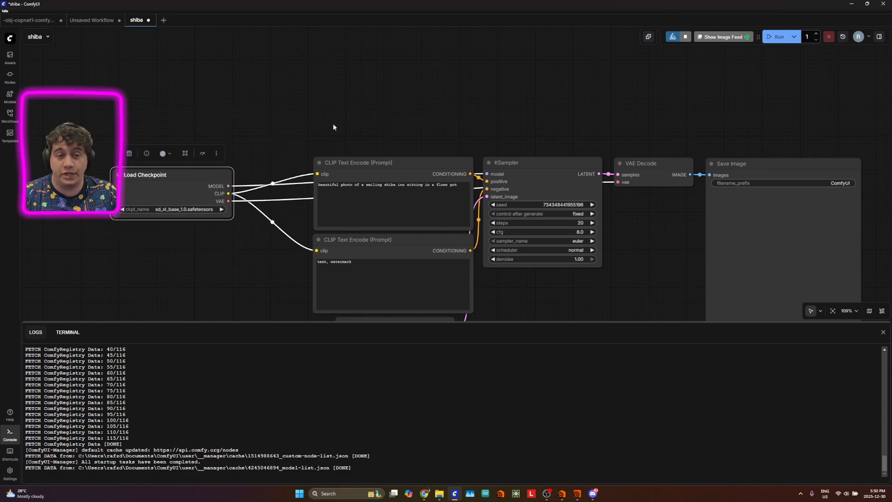
left_click_drag(547, 122, 492, 84)
scroll(492, 84, "down", 1)
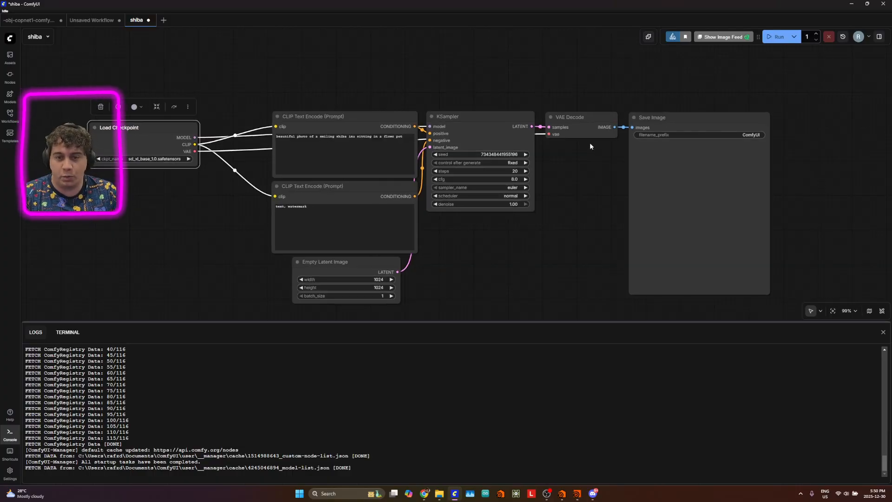
left_click(777, 37)
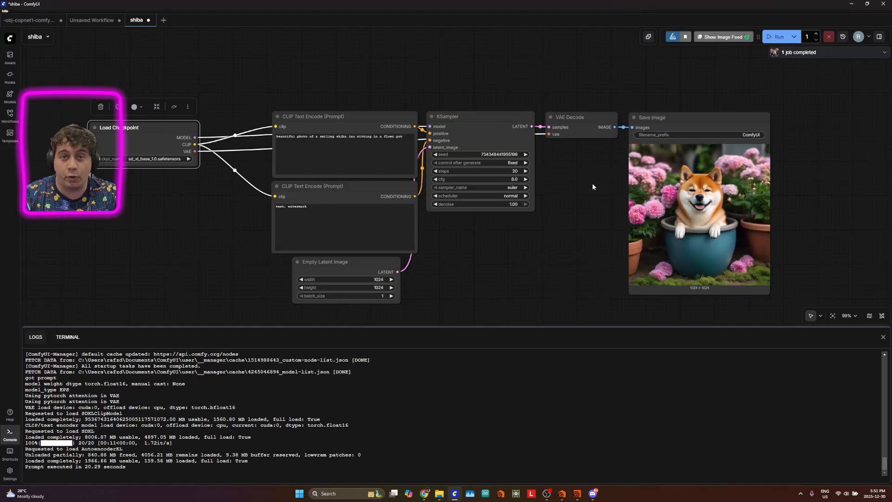
Step: Spread out the KSampler, both CLIP Text Encode nodes and the Empty Latent Image node so their connections are readable
left_click_drag(593, 181, 559, 244)
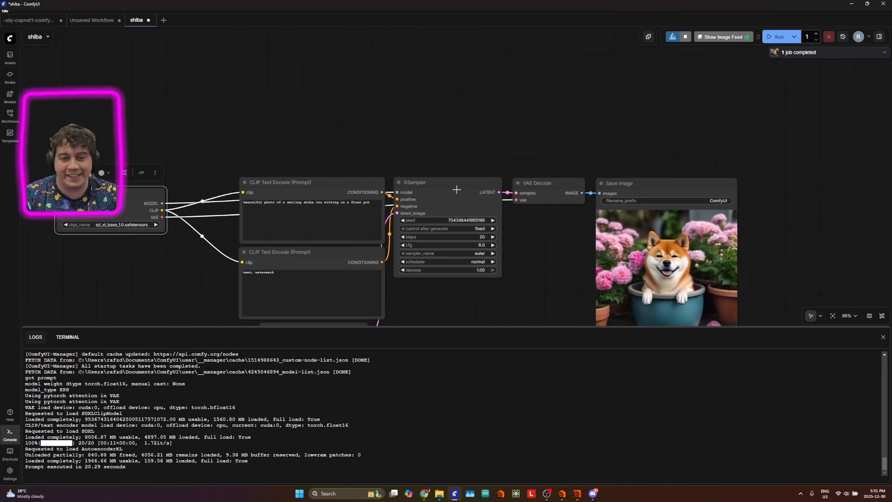
left_click_drag(457, 190, 459, 93)
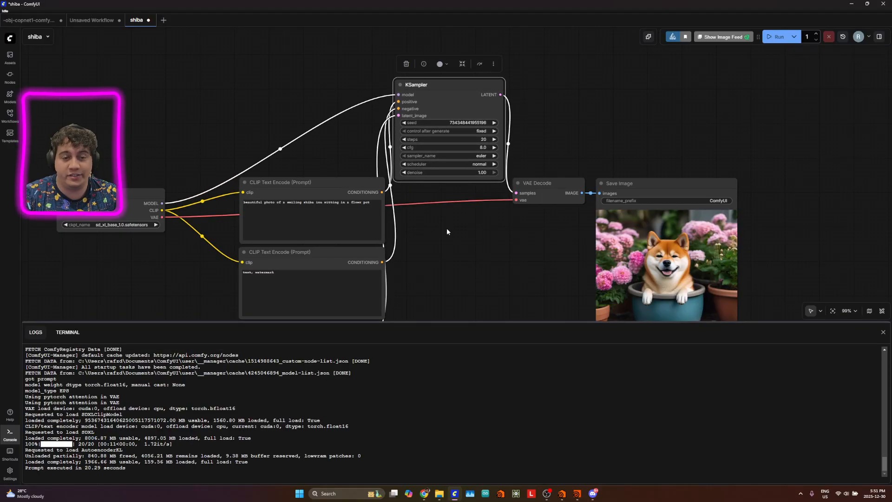
left_click_drag(447, 229, 396, 84)
left_click_drag(418, 270, 387, 103)
left_click_drag(528, 209, 509, 183)
scroll(526, 227, "down", 2)
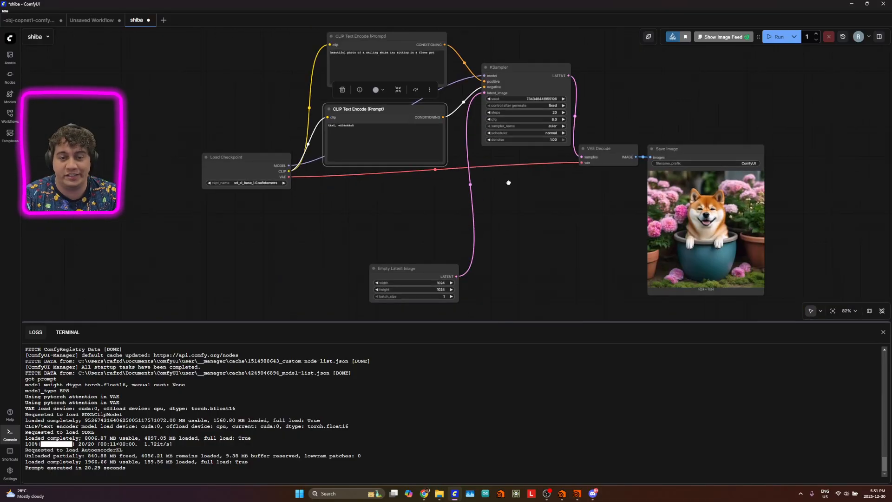
left_click_drag(405, 277, 408, 212)
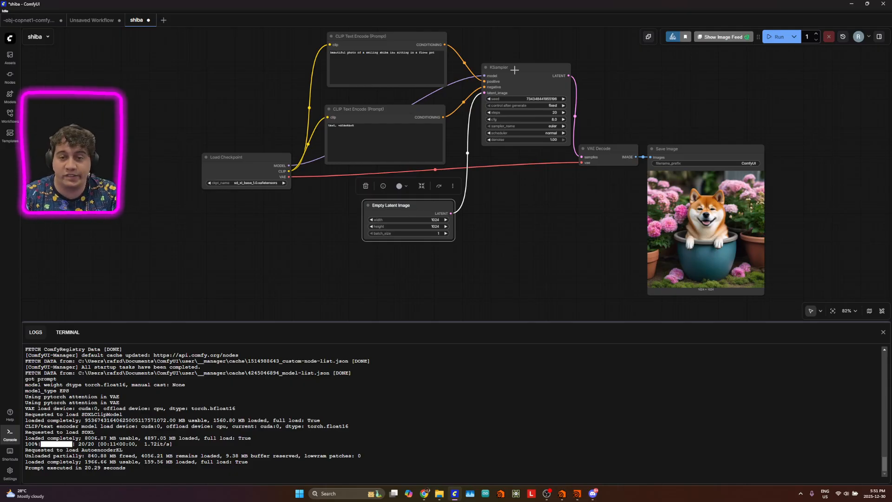
Step: Adjust the placement of the KSampler, VAE Decode and Save Image nodes, leaving space between them
left_click_drag(514, 69, 509, 62)
left_click(617, 158)
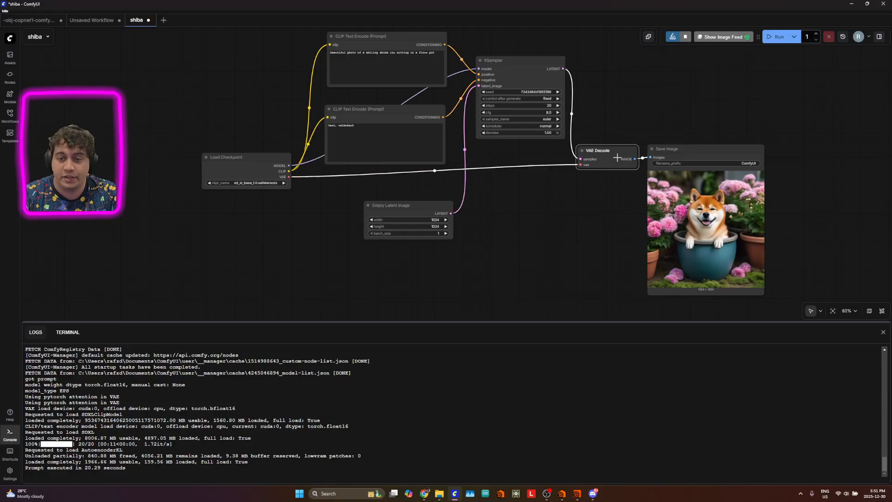
mouse_move(617, 159)
left_mouse_down()
mouse_move(620, 165)
mouse_move(610, 161)
left_mouse_up()
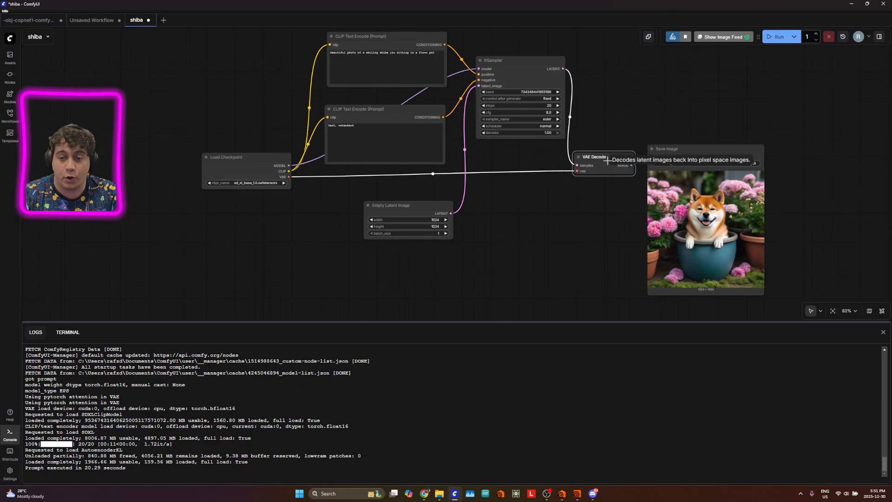
left_click(670, 83)
mouse_move(672, 147)
left_mouse_down()
mouse_move(685, 145)
mouse_move(687, 154)
left_mouse_up()
left_click_drag(625, 85, 617, 132)
scroll(617, 132, "down", 1)
scroll(617, 132, "down", 1)
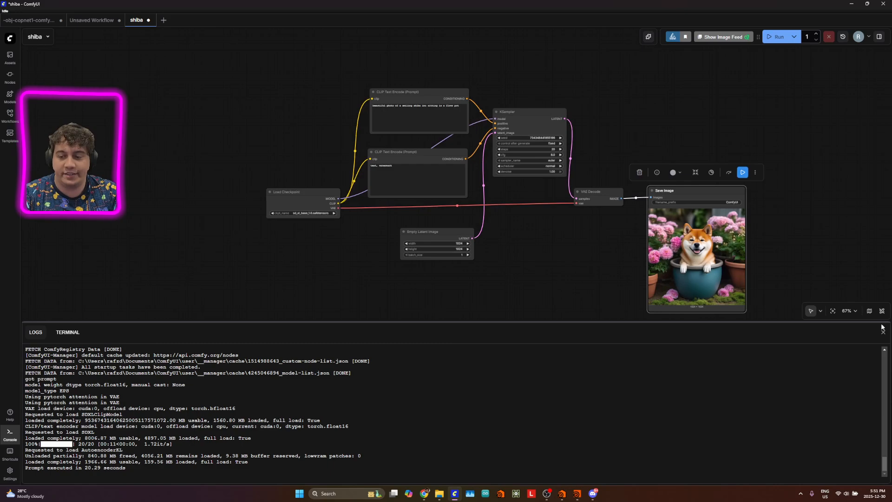
Step: Shrink the console log area, frame the whole shiba workflow in the enlarged canvas and clear the node selection
left_click_drag(834, 320, 834, 379)
scroll(571, 255, "up", 2)
left_click_drag(571, 253, 526, 303)
left_click_drag(639, 234, 640, 235)
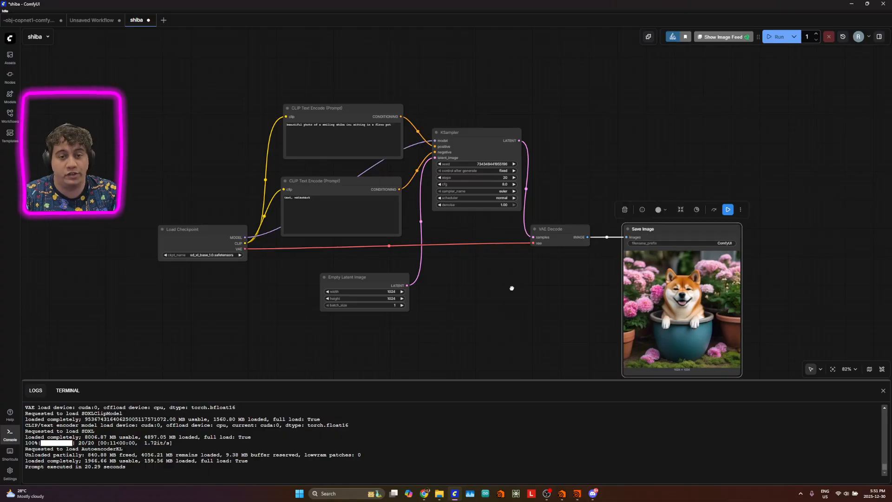
left_click(511, 285)
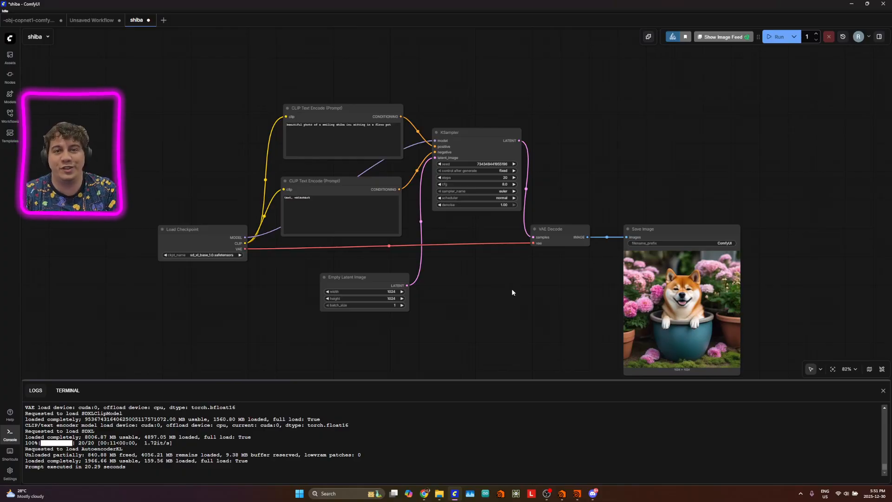
Step: Switch to Houdini, add a ComfyUI Compound Graph Submit node inside copnet1 and expand its Node Definitions section
left_click(579, 497)
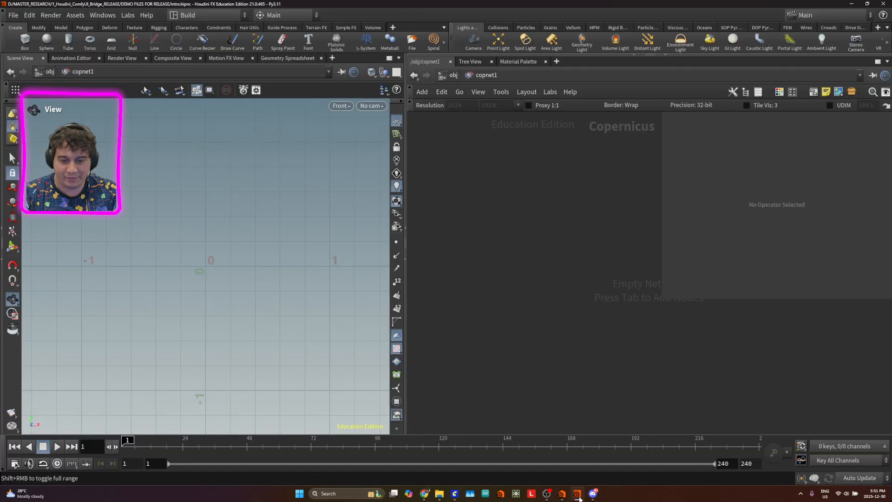
left_click(457, 76)
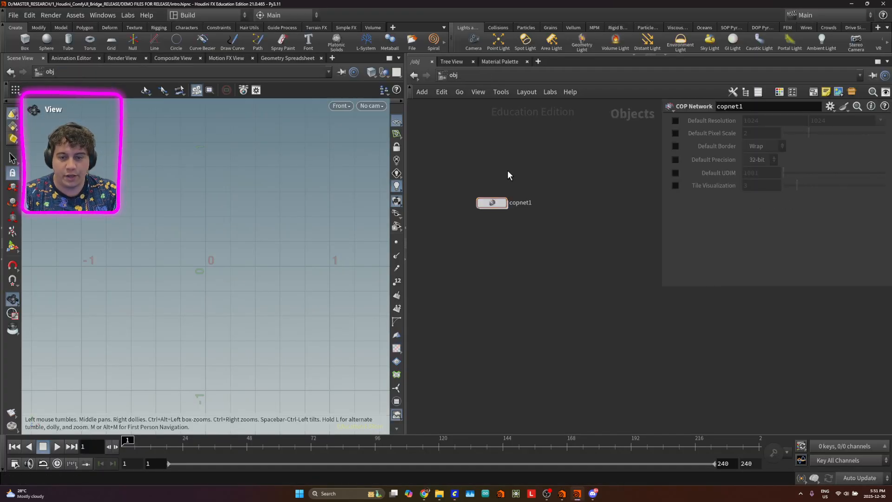
double_click(495, 205)
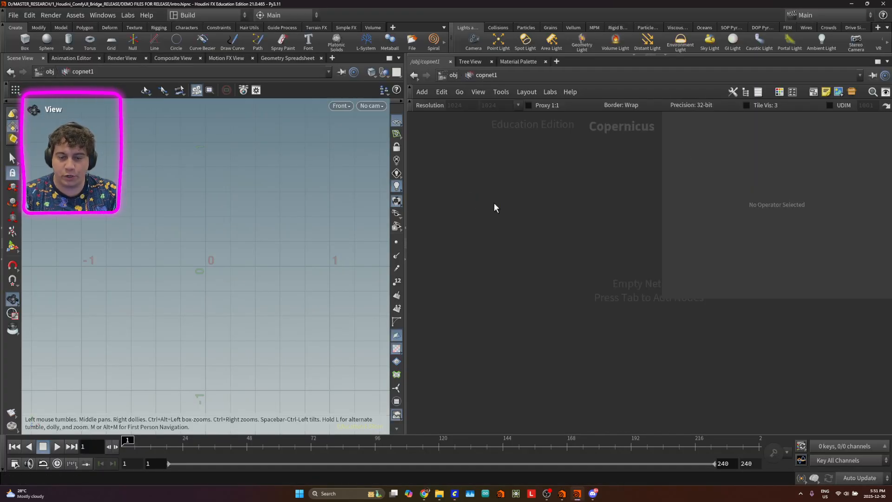
key("Tab")
mouse_move(517, 258)
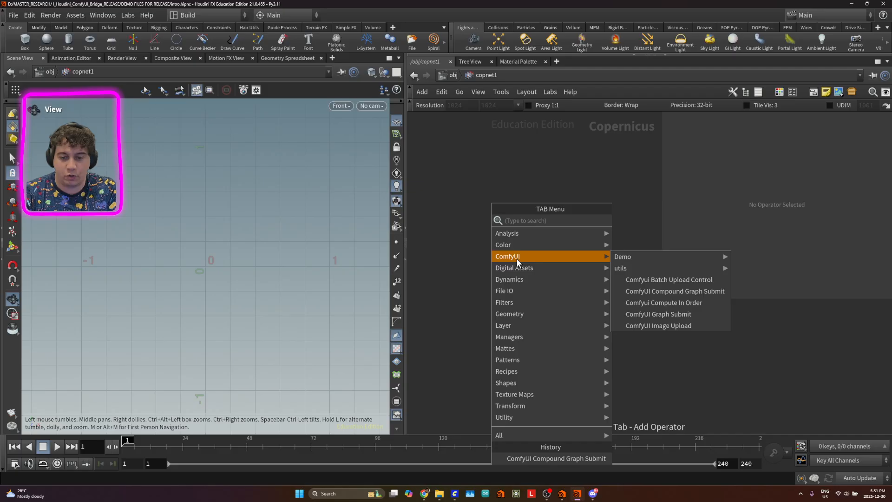
left_click(675, 291)
left_click(537, 255)
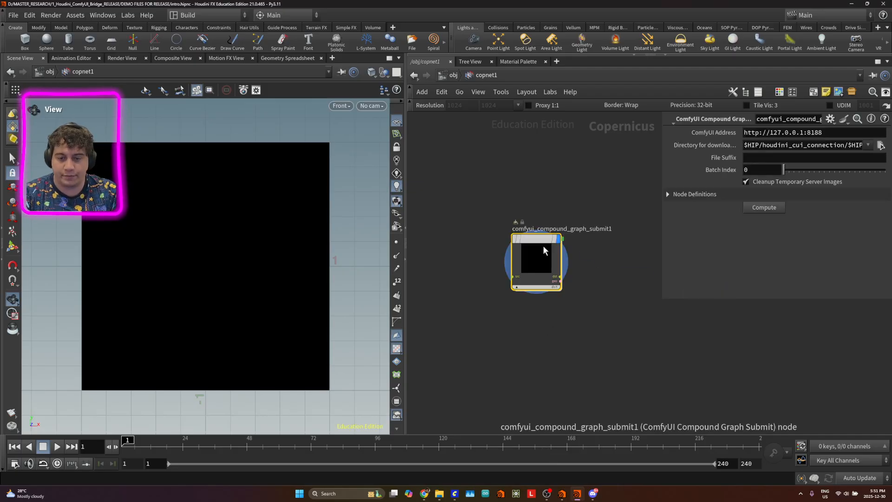
left_click_drag(543, 246, 506, 230)
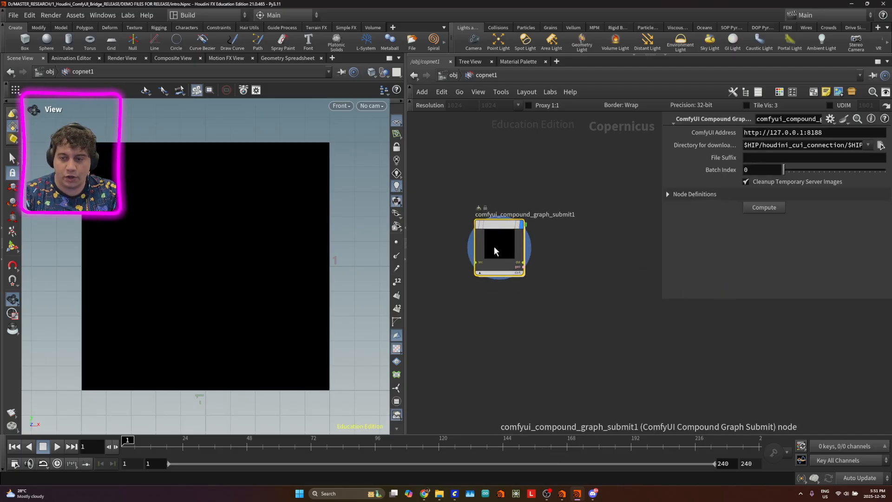
left_click(703, 193)
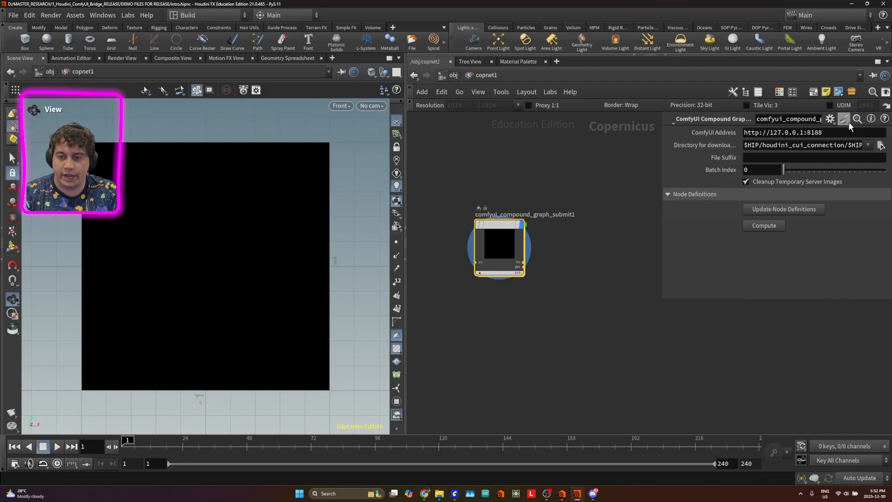
Step: Switch to ComfyUI and check the host and port in its Server-Config settings against the node's ComfyUI Address
left_click_drag(840, 132, 744, 133)
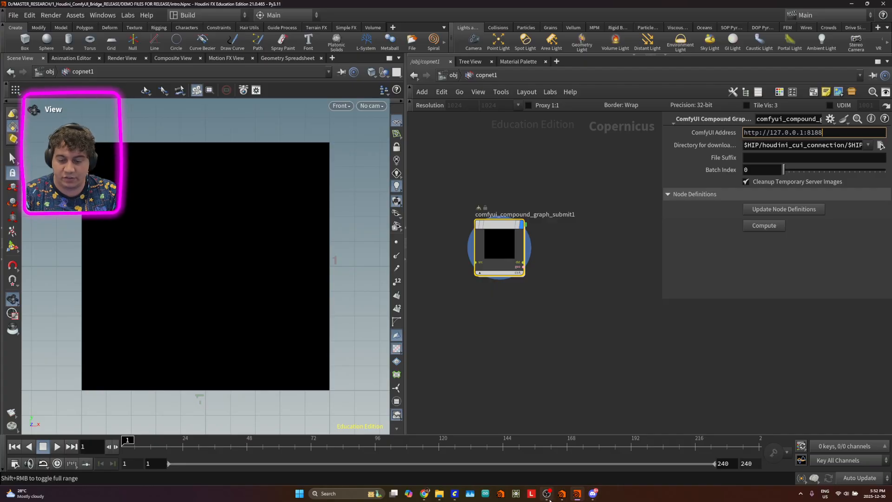
mouse_move(550, 500)
left_click(477, 437)
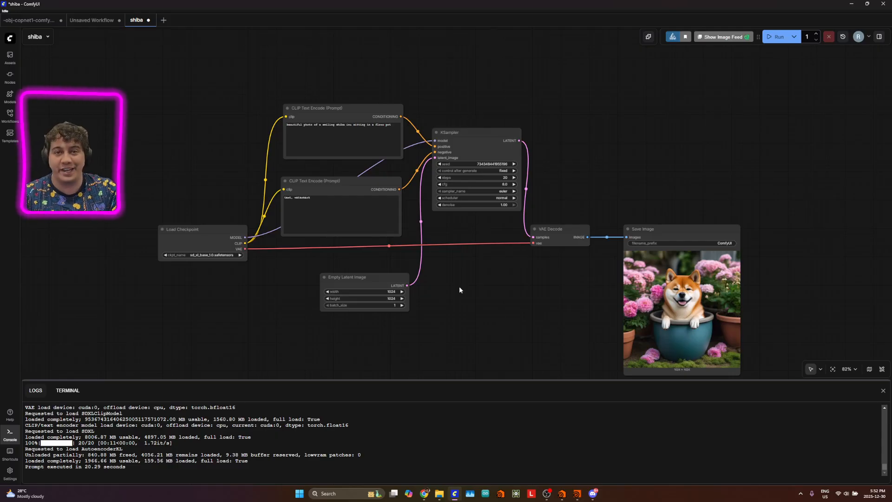
left_click(10, 479)
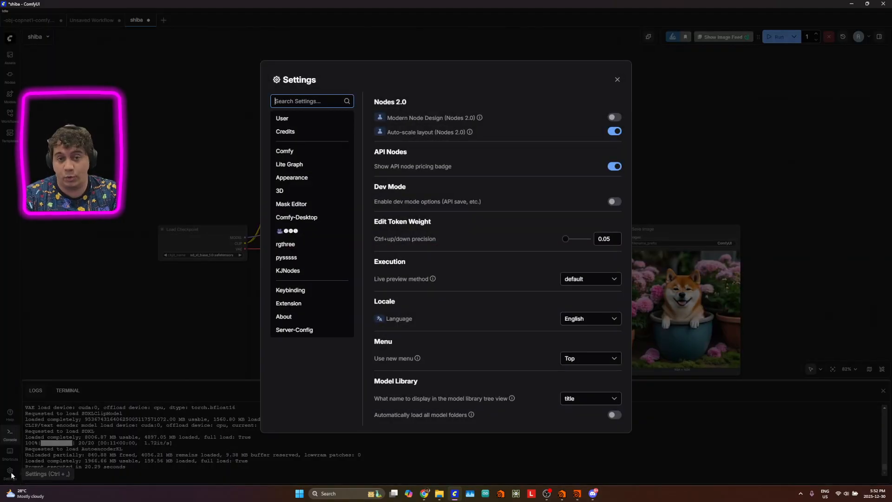
left_click(320, 331)
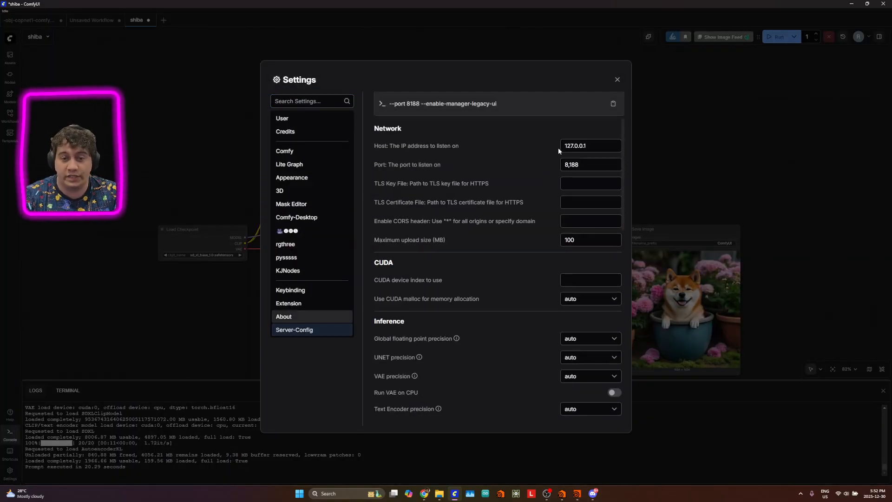
left_click_drag(593, 146, 561, 147)
left_click(599, 145)
double_click(593, 163)
double_click(602, 145)
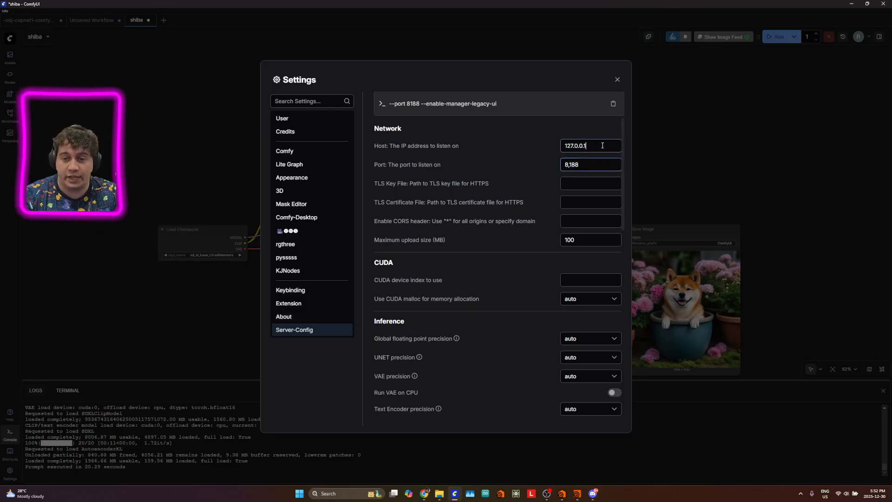
left_click(603, 165)
left_click_drag(594, 146, 548, 149)
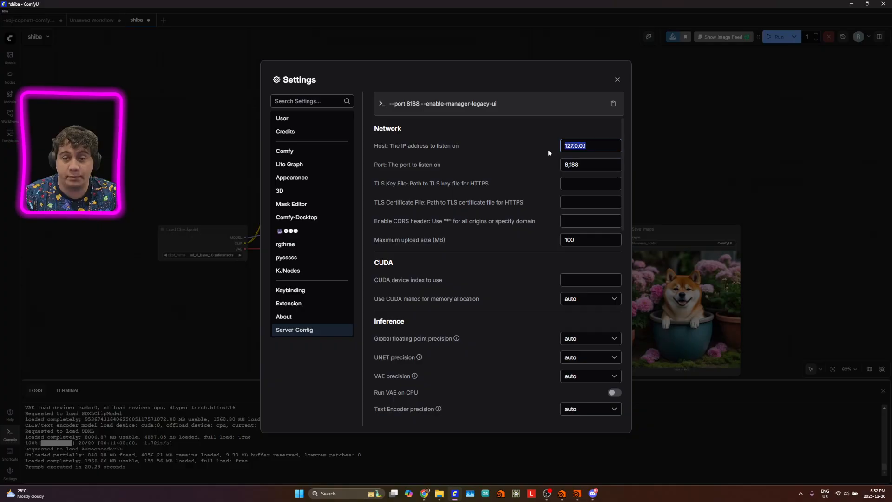
left_click(598, 164)
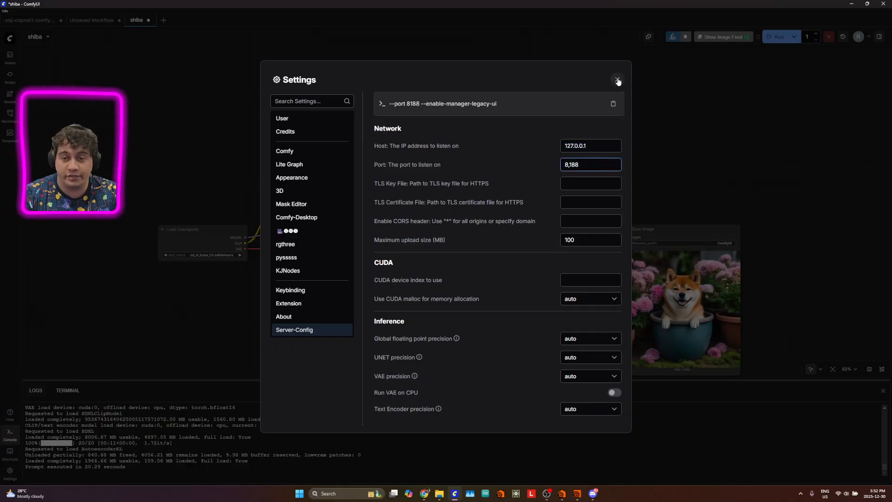
left_click_drag(618, 79, 577, 76)
left_click_drag(597, 173, 589, 144)
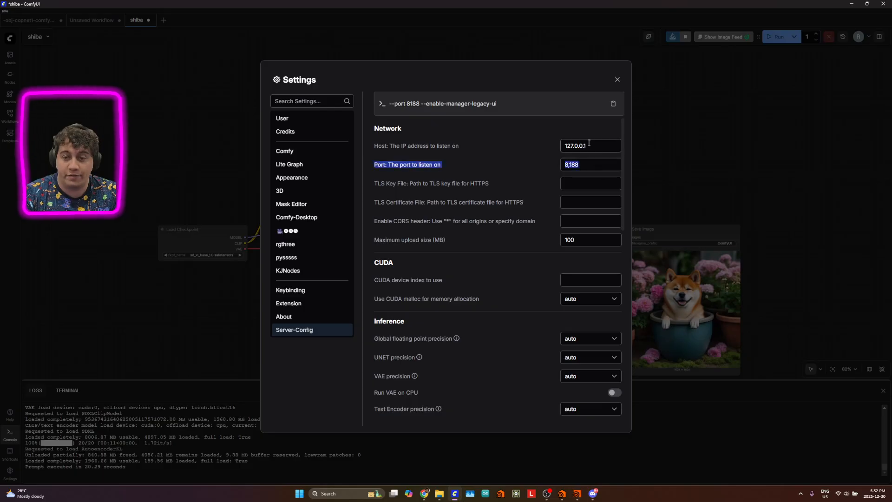
Step: Return to Houdini, widen the parameter area and review the node's ComfyUI Address, download directory and File Suffix
key("alt+Tab")
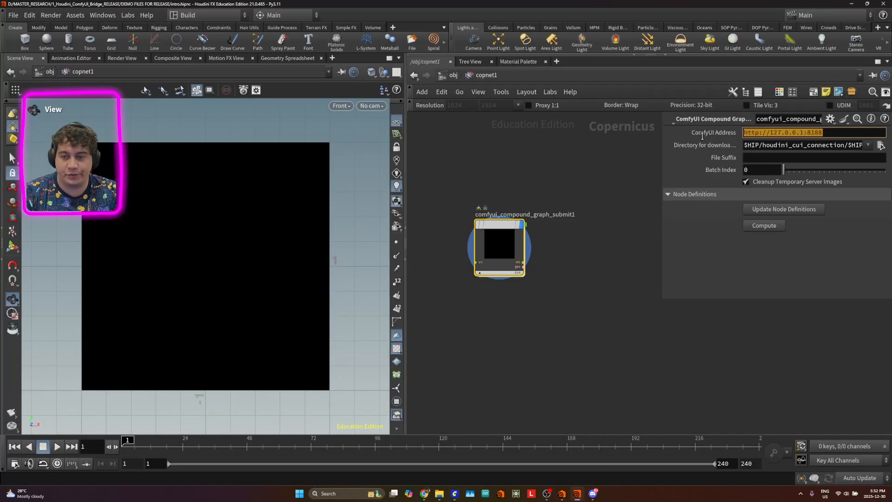
left_click_drag(660, 143, 595, 150)
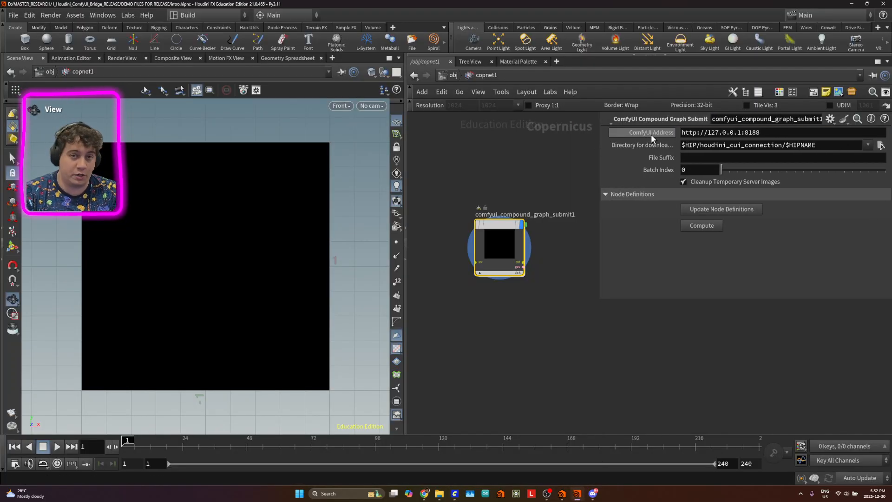
left_click_drag(681, 132, 760, 134)
left_click(772, 133)
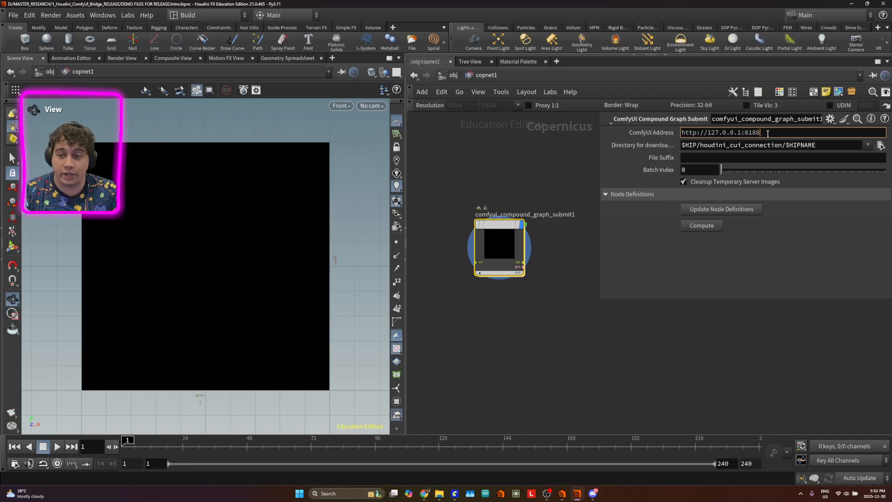
left_click_drag(760, 133, 681, 134)
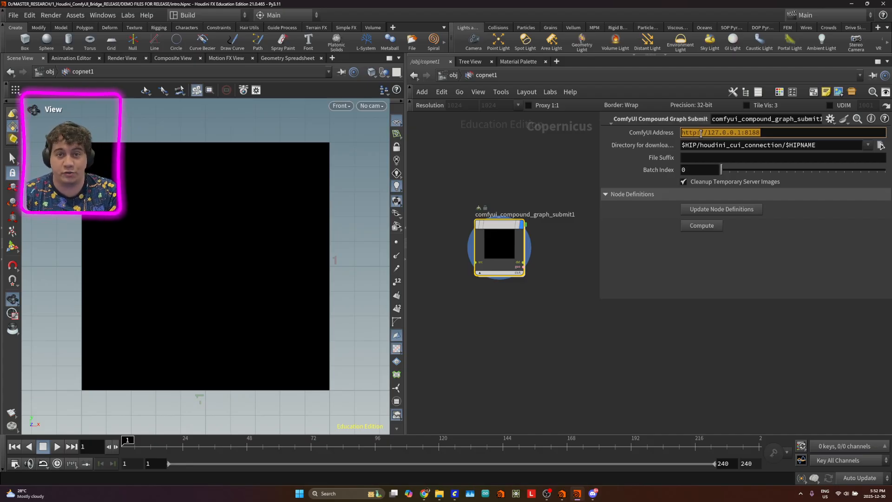
left_click(659, 147)
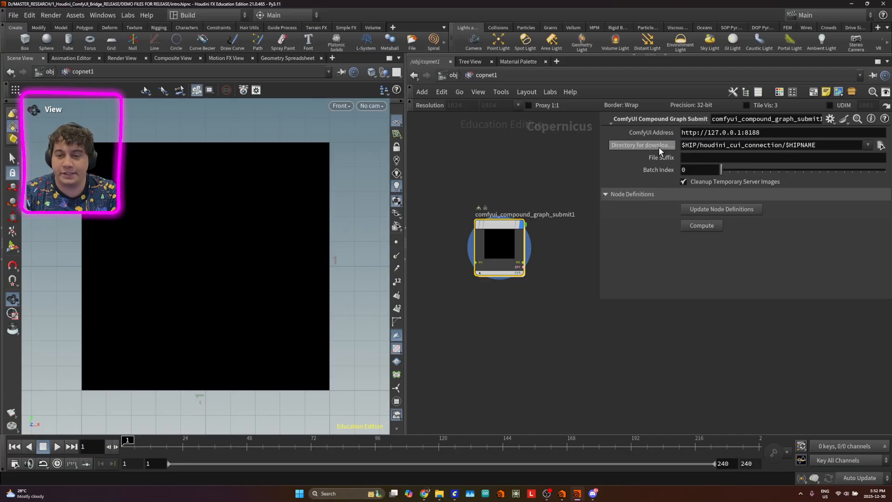
left_click_drag(828, 145, 681, 142)
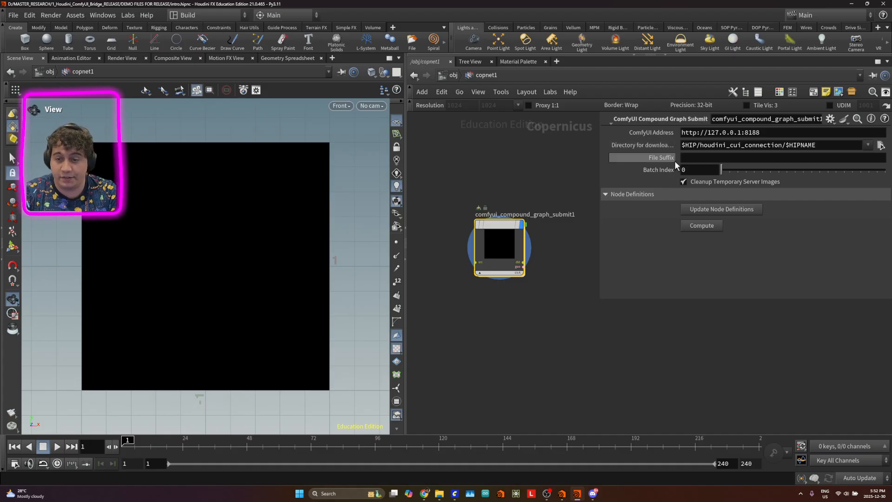
left_click(688, 159)
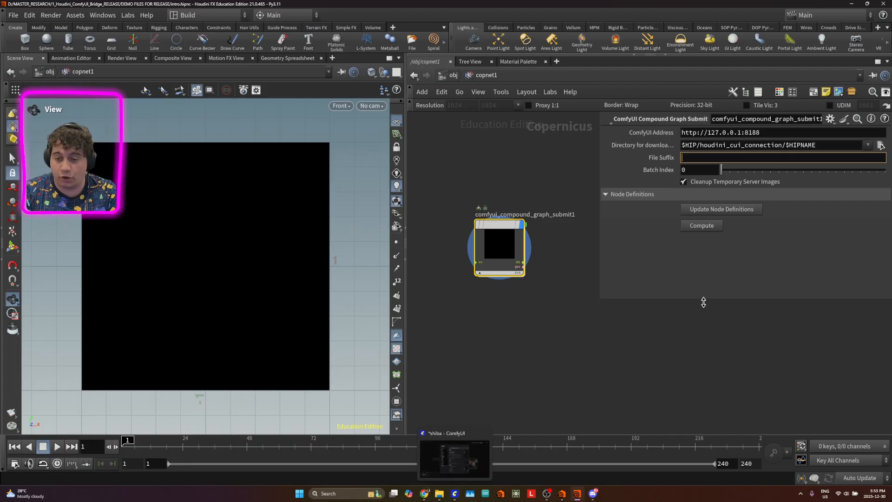
Step: Update the node definitions of the compound graph submit node and enter its inner graph network
left_click(743, 209)
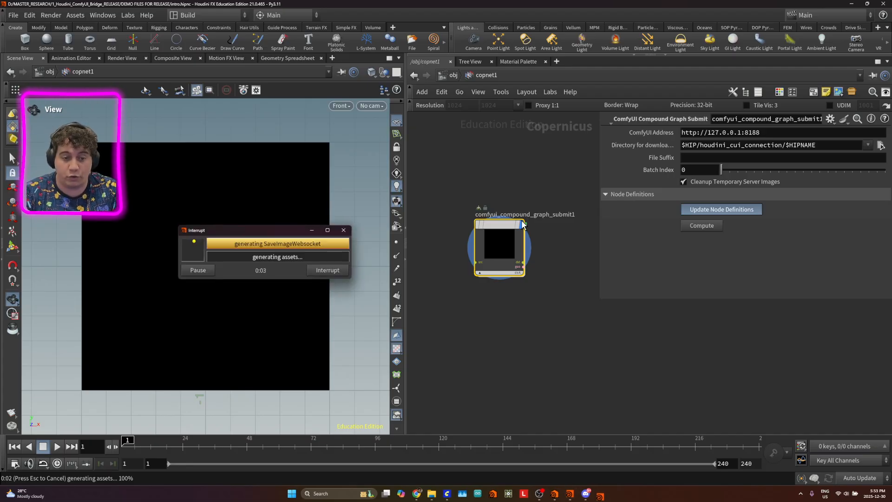
mouse_move(520, 225)
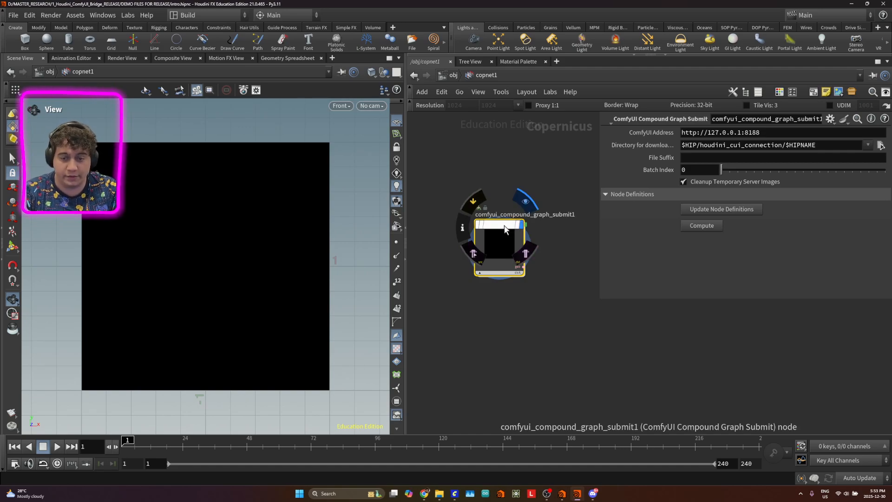
double_click(506, 230)
scroll(559, 323, "down", 5)
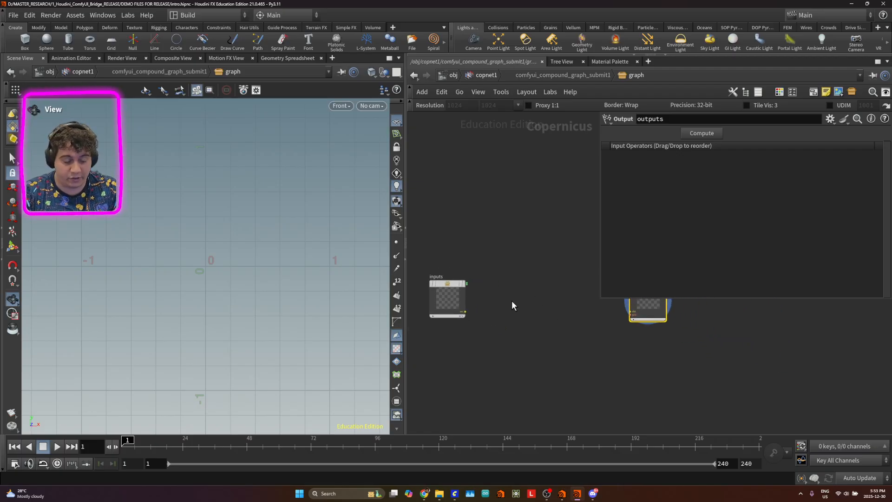
Step: Browse the ComfyUI compound graph node categories, including rgthree and api node, without adding a node
key("Tab")
mouse_move(546, 276)
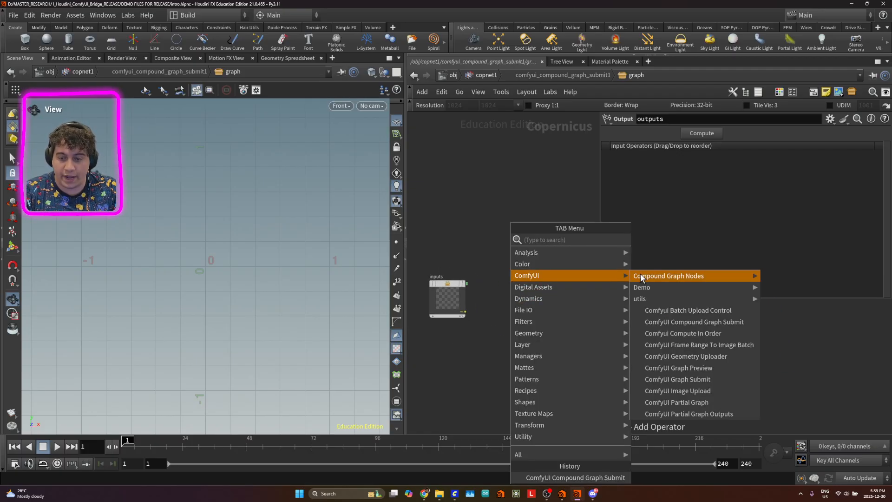
mouse_move(668, 277)
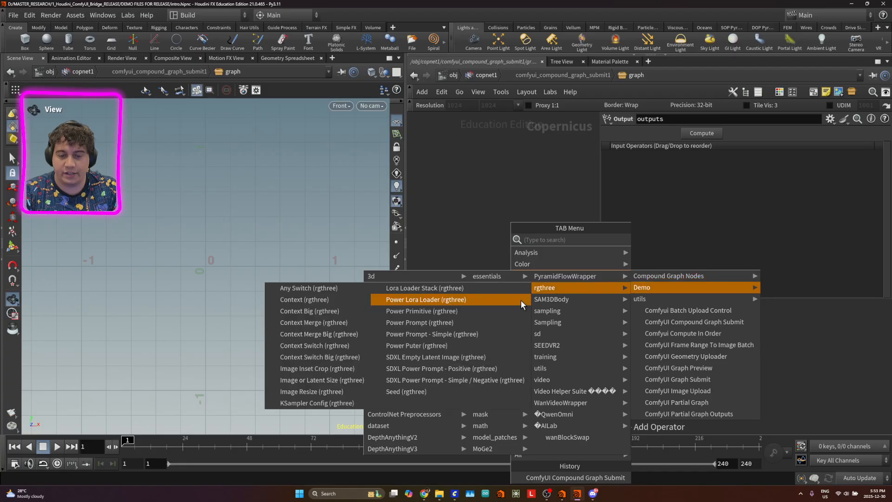
mouse_move(424, 322)
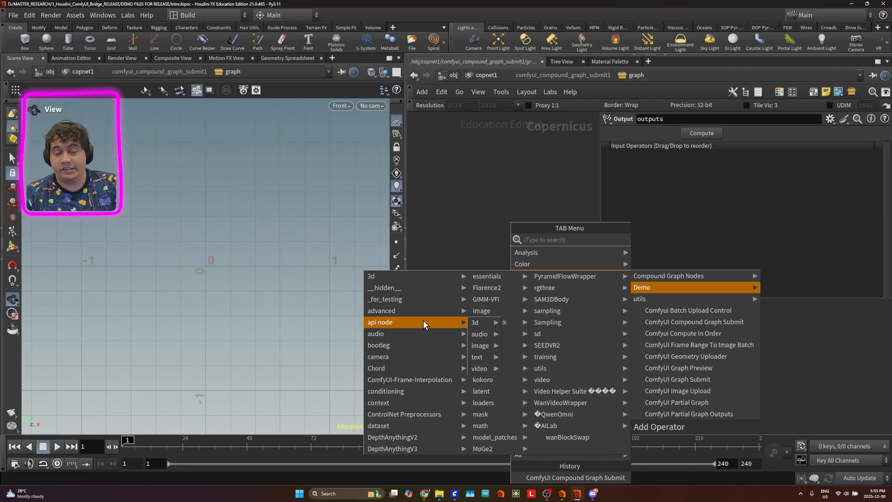
left_click(473, 238)
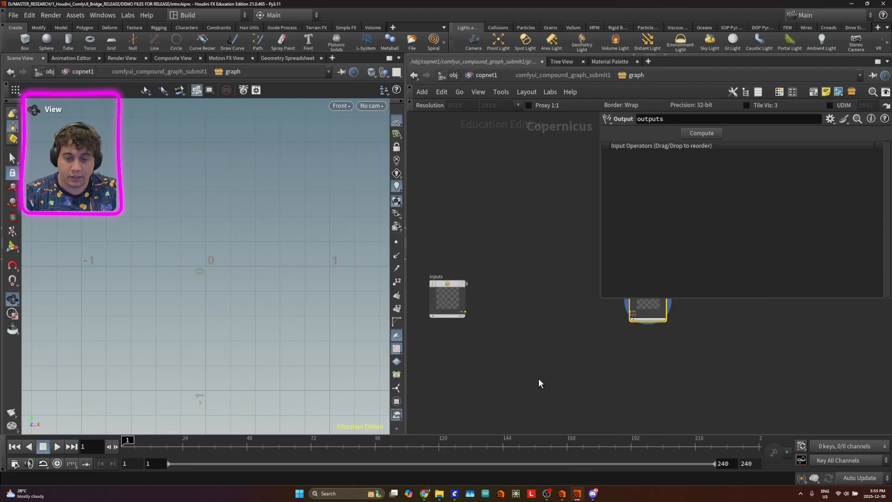
Step: Import the workflow from the shiba image in Downloads into the graph network and automatically lay out the imported nodes
left_click_drag(512, 373, 527, 390)
scroll(527, 391, "down", 2)
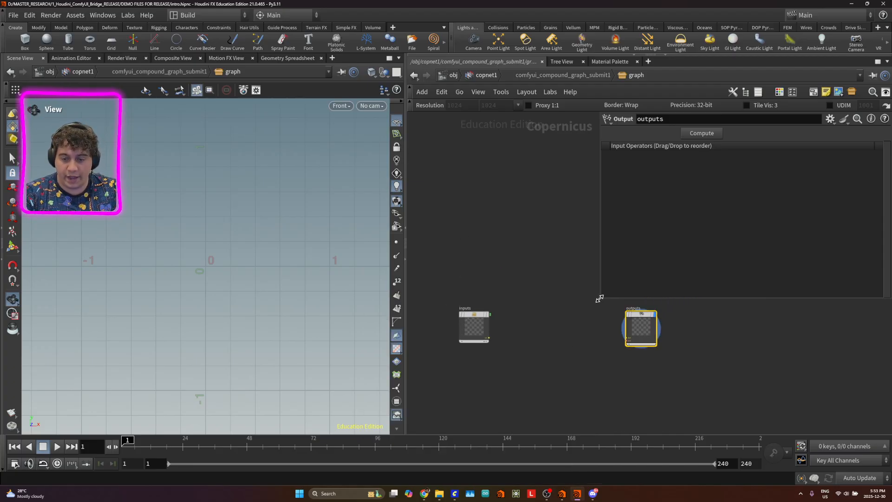
left_click_drag(601, 297, 650, 298)
mouse_move(439, 494)
left_click(535, 453)
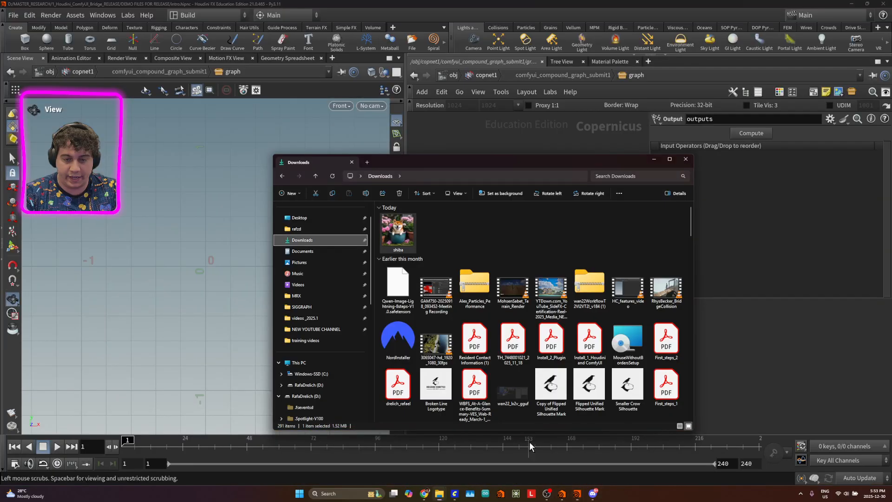
left_click_drag(400, 230, 533, 142)
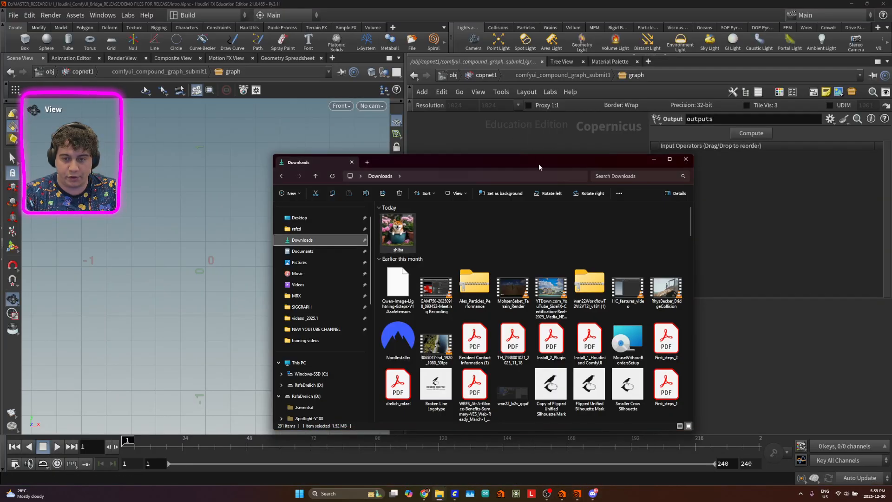
left_click(654, 159)
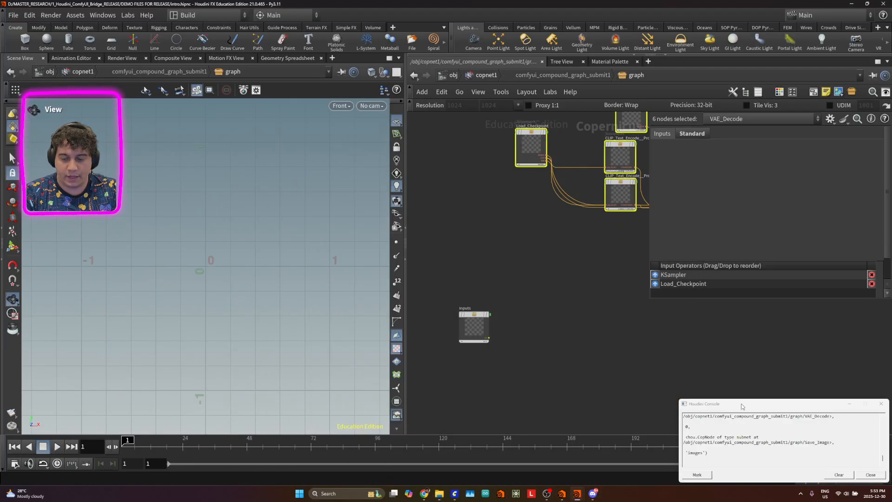
left_click_drag(518, 359, 547, 372)
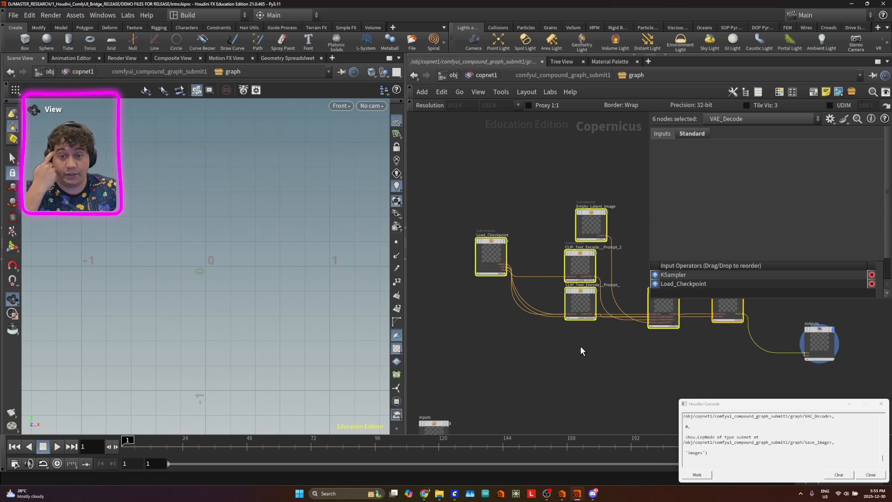
key("l")
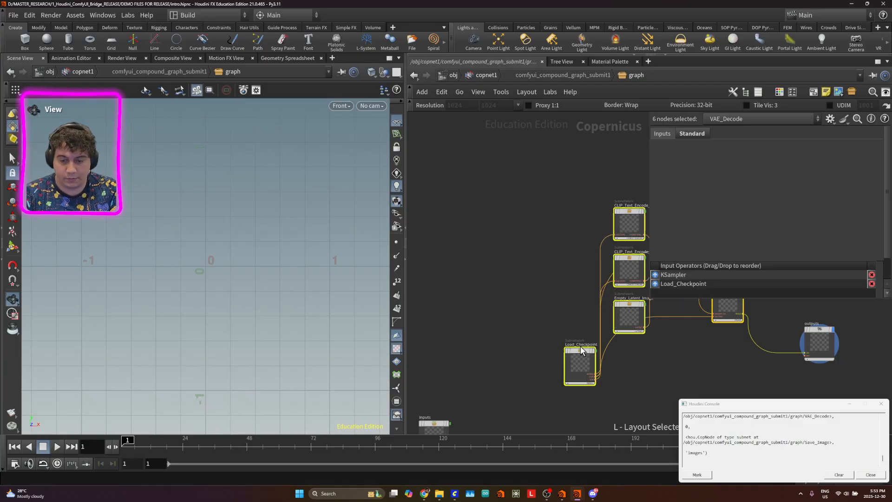
Step: Move the Load_Checkpoint node up beside the CLIP text encode nodes and dismiss the Houdini Console
scroll(660, 349, "down", 2)
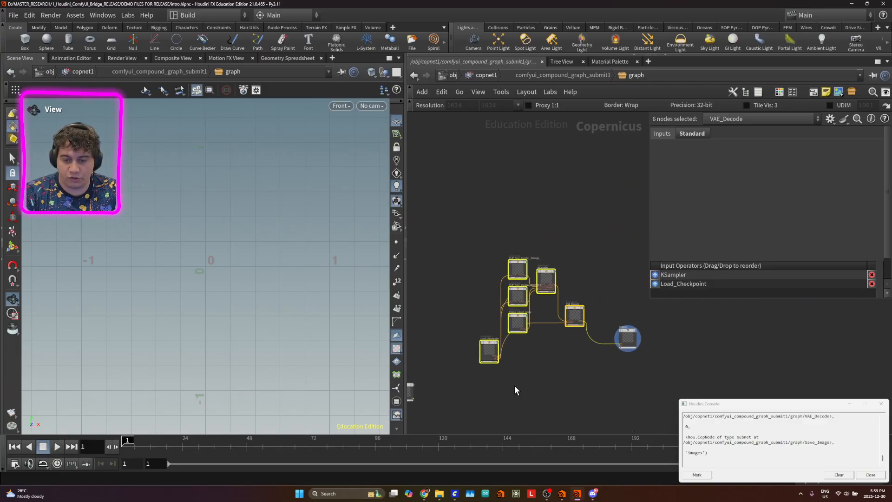
left_click_drag(468, 243, 620, 383)
left_click_drag(590, 347, 525, 375)
left_click(532, 358)
scroll(513, 330, "up", 3)
left_click_drag(483, 350, 444, 264)
scroll(552, 322, "up", 5)
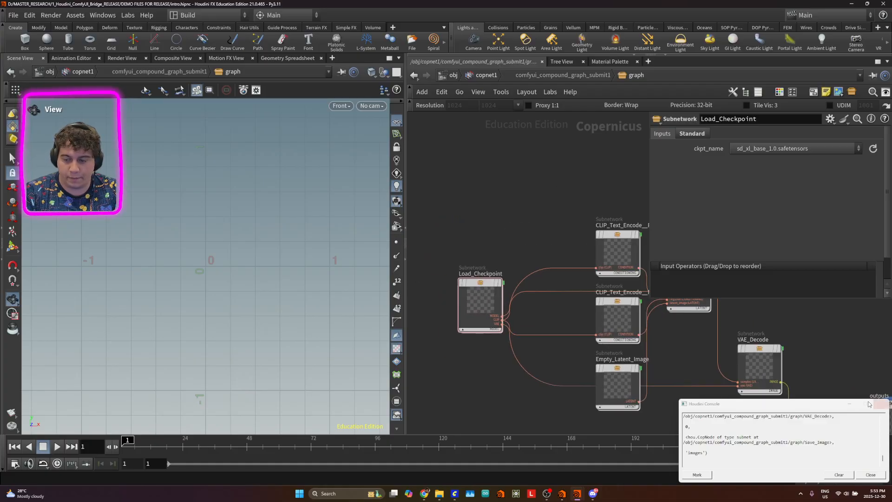
left_click(740, 406)
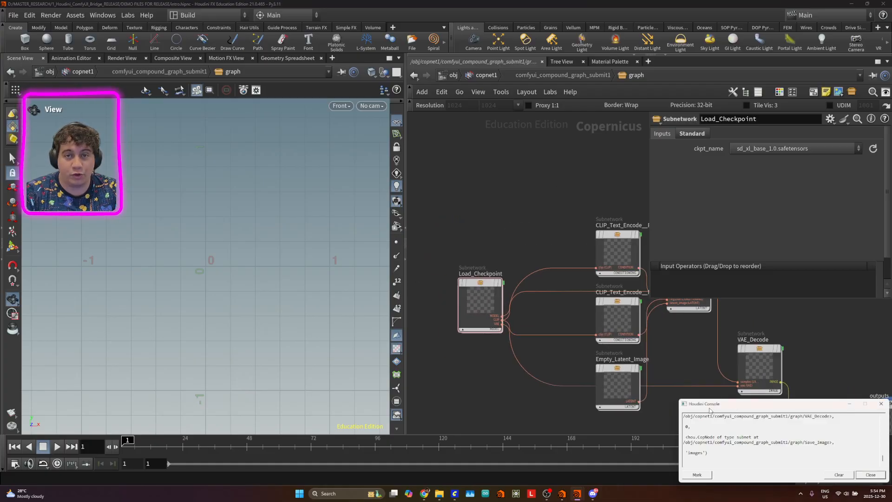
left_click(851, 407)
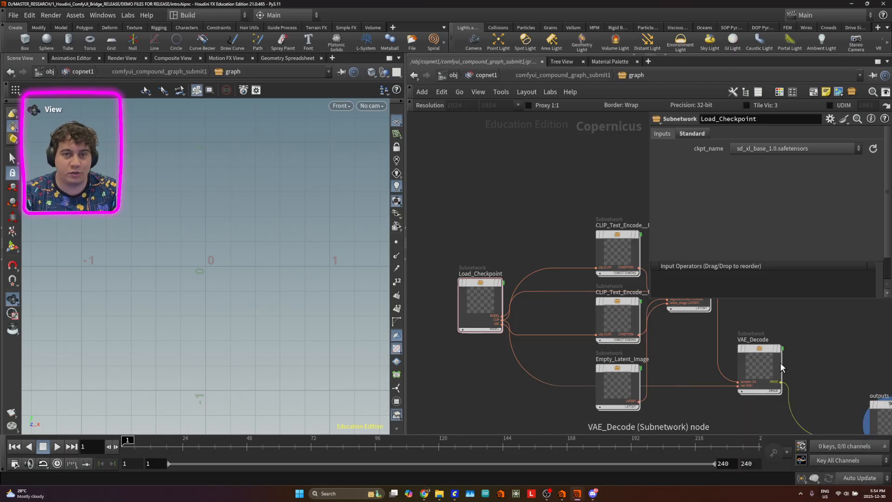
Step: Examine the checkpoint models offered for ckpt_name on the Load_Checkpoint node without changing the selection
left_click_drag(806, 320, 668, 359)
left_click_drag(525, 274, 625, 224)
left_click(442, 300)
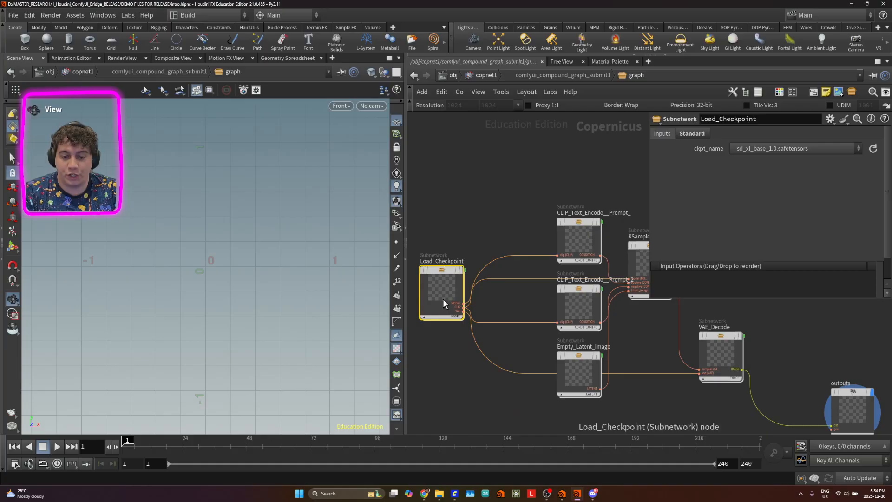
left_click(796, 148)
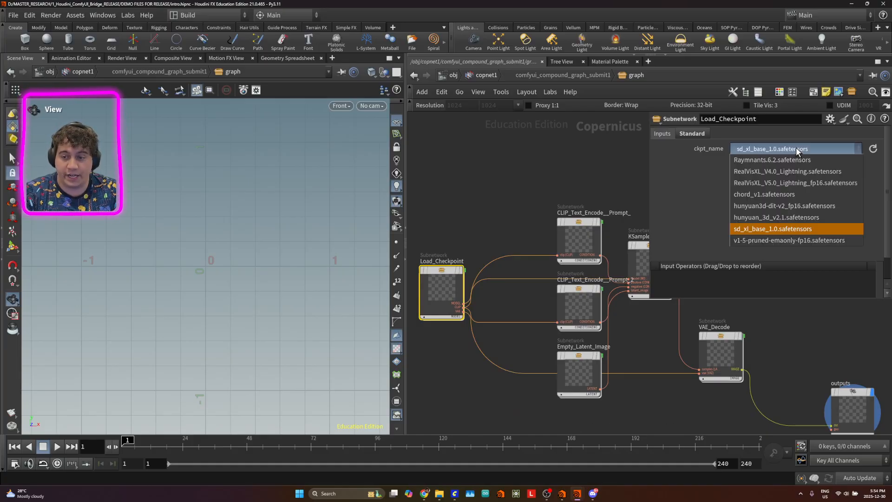
left_click(689, 183)
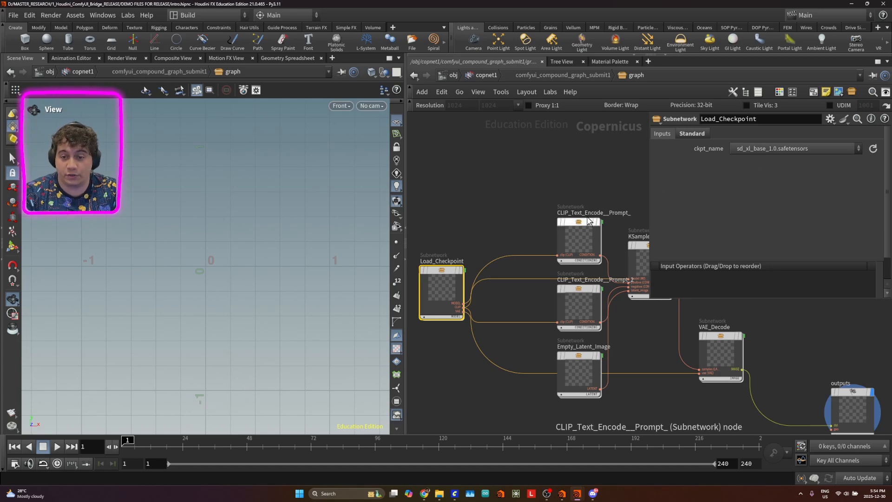
left_click(796, 148)
left_click(786, 217)
Step: Move the CLIP_Text_Encode__Prompt_ node up, away from the other nodes, and colour it green
left_click_drag(561, 184, 536, 208)
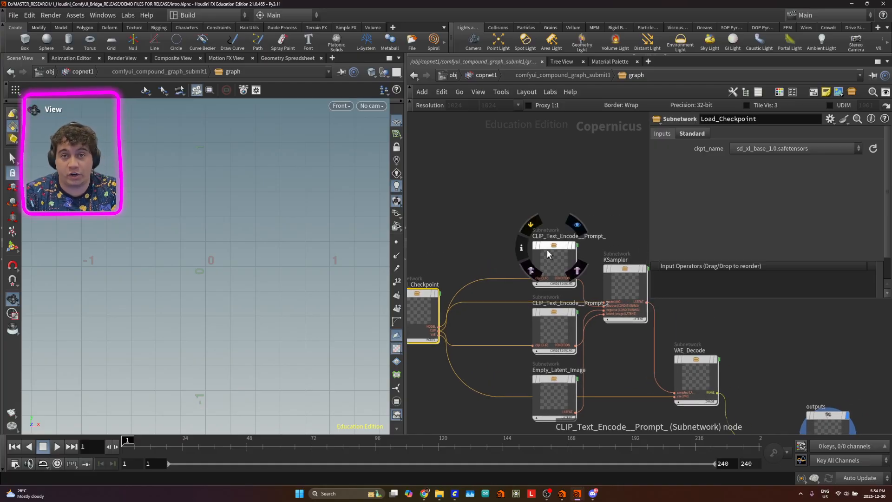
left_click(563, 275)
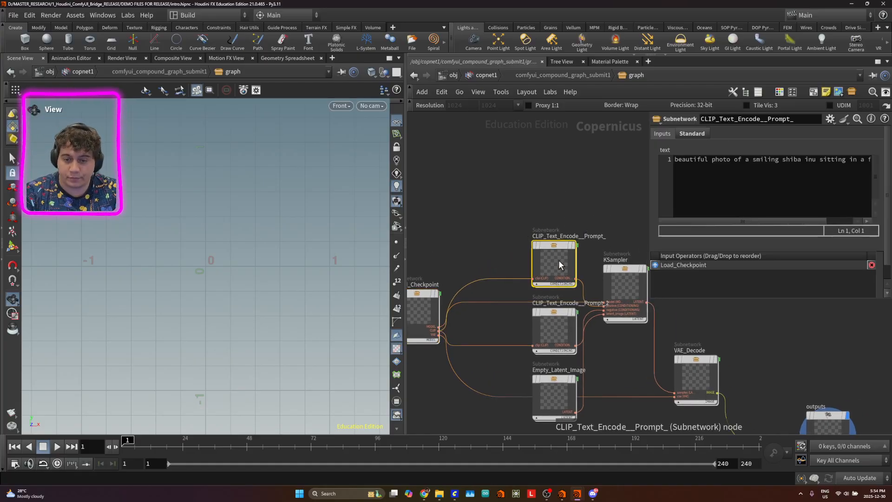
left_click_drag(558, 260, 532, 220)
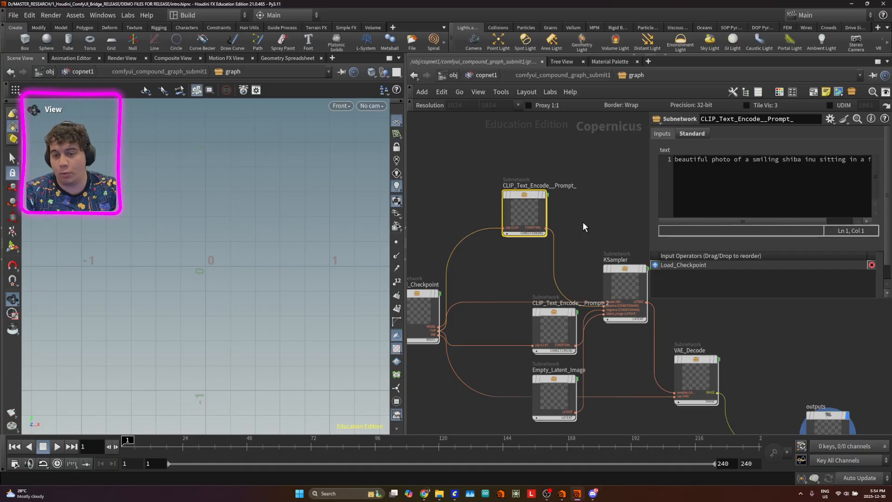
key("c")
left_click(855, 406)
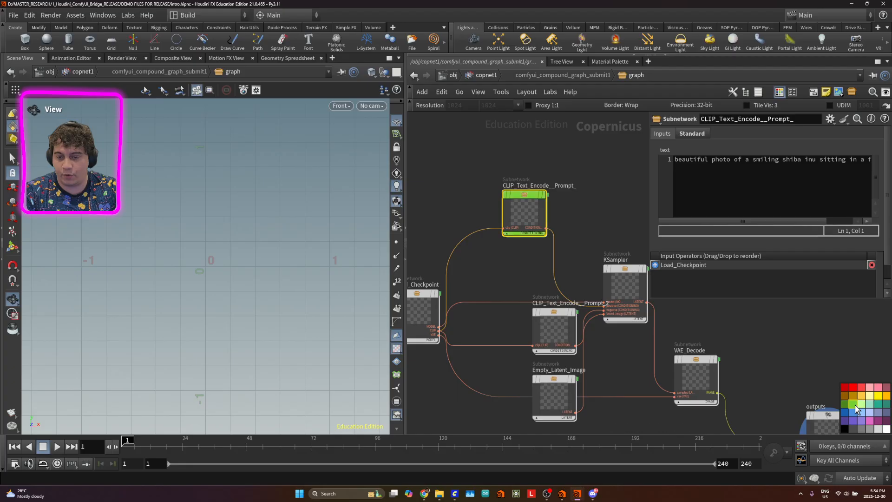
Step: Move KSampler and CLIP_Text_Encode__Prompt_2 up in the graph and colour the second prompt node red
left_click_drag(619, 277, 598, 231)
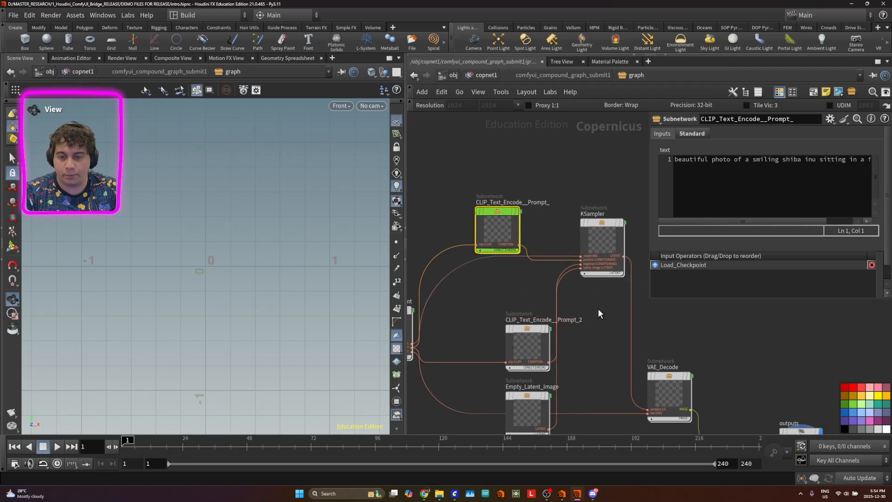
left_click_drag(531, 339, 513, 269)
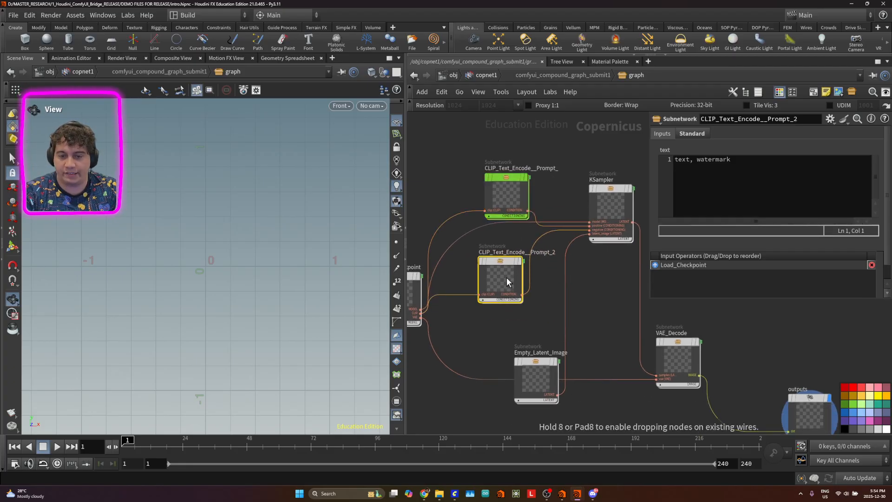
left_click(860, 389)
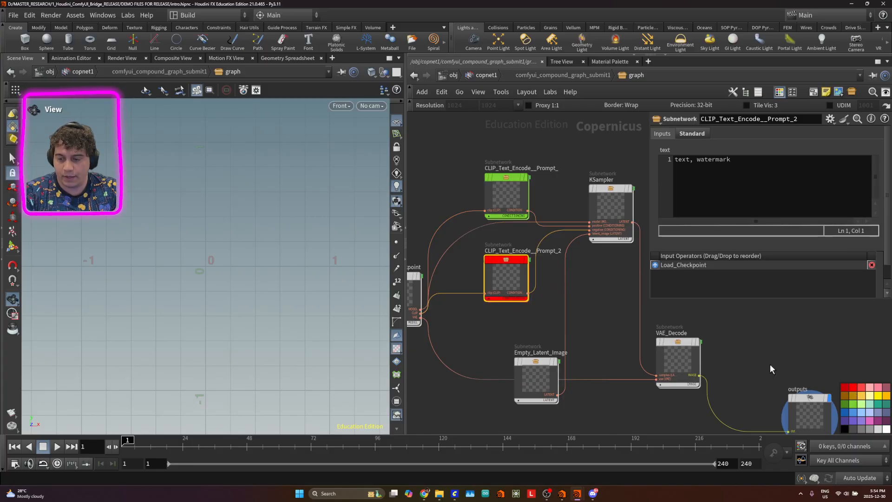
Step: Review the positive prompt text, the negative prompt text and the KSampler node's parameters
left_click(512, 188)
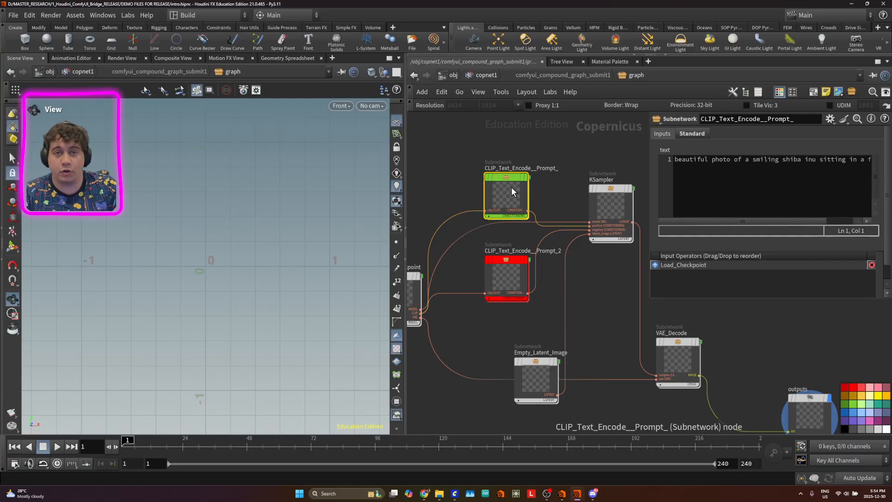
left_click_drag(511, 186, 510, 174)
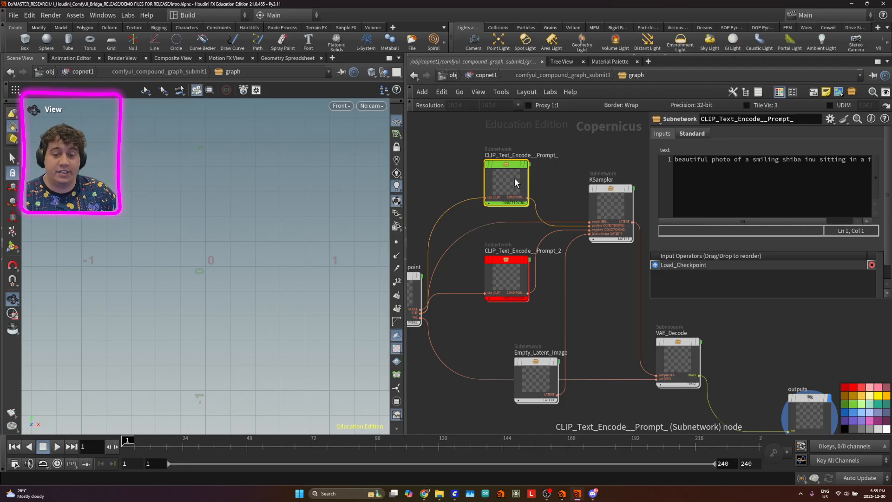
left_click(504, 271)
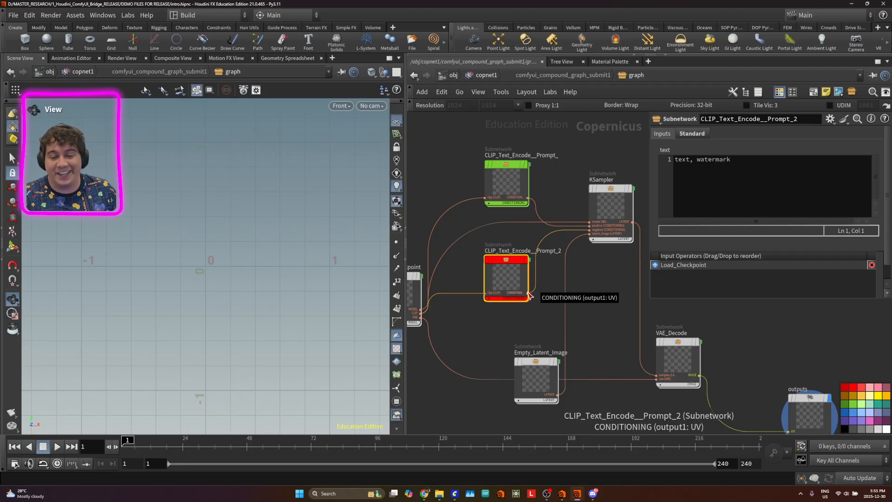
left_click(601, 234)
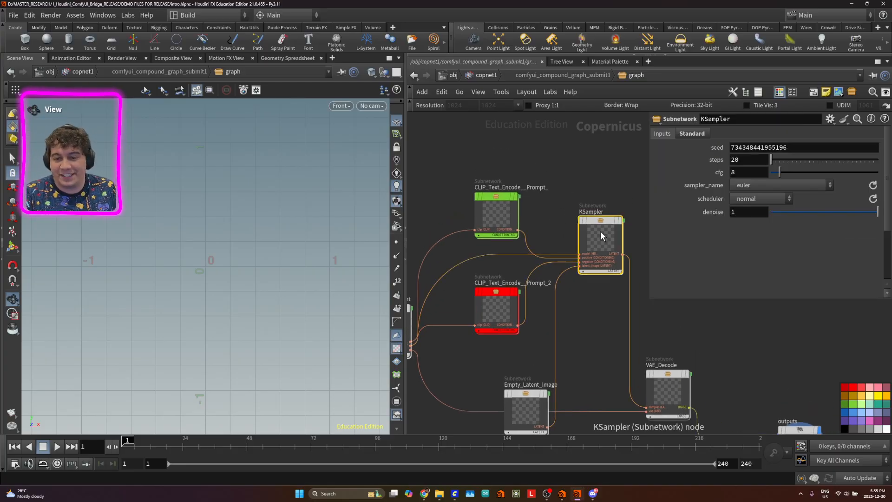
left_click(604, 174)
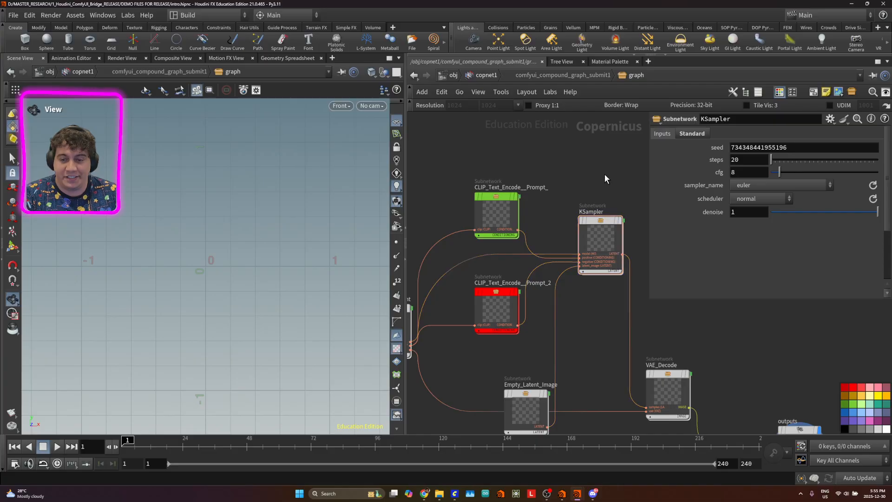
Step: Shift Load_Checkpoint, the green prompt node and KSampler upward to space out the graph layout
left_click_drag(518, 256, 610, 245)
left_click_drag(478, 304, 478, 216)
left_click_drag(526, 157, 476, 190)
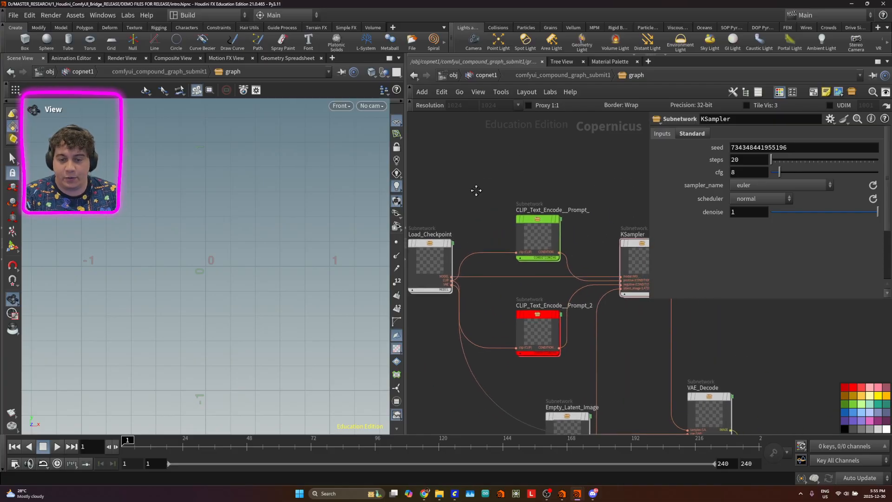
left_click_drag(608, 207, 565, 215)
left_click_drag(604, 267, 607, 266)
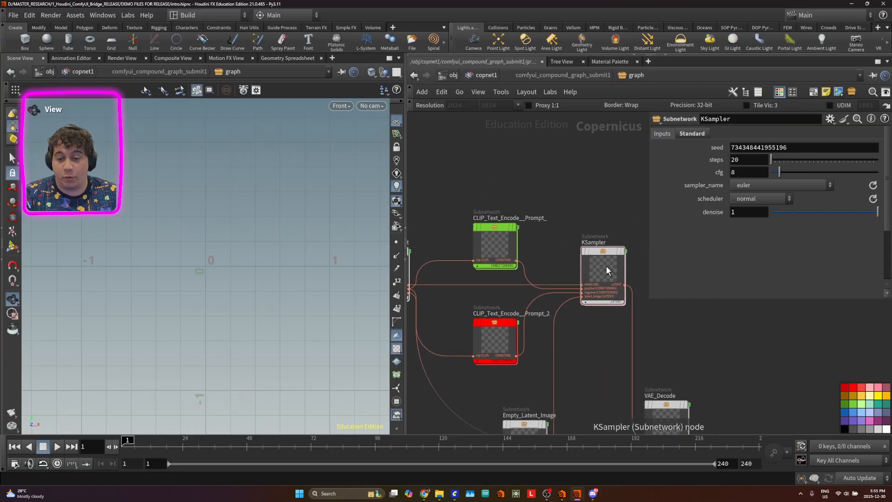
left_click_drag(495, 236, 495, 227)
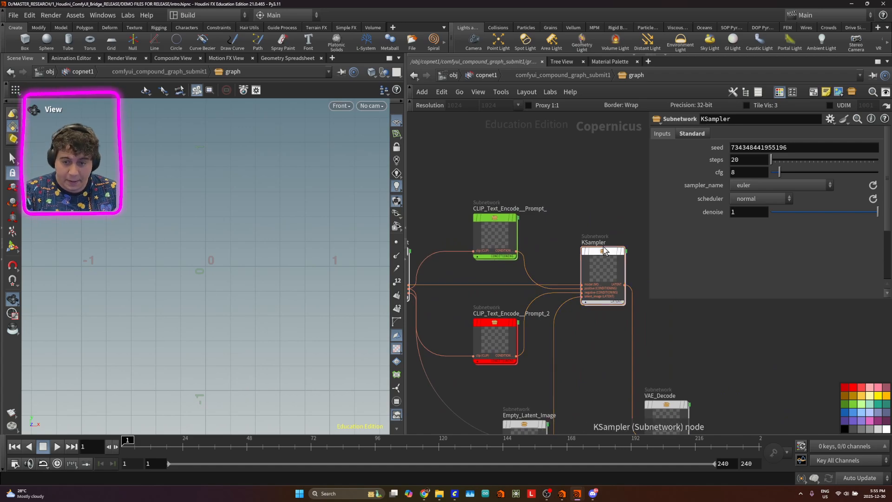
left_click_drag(604, 251, 580, 230)
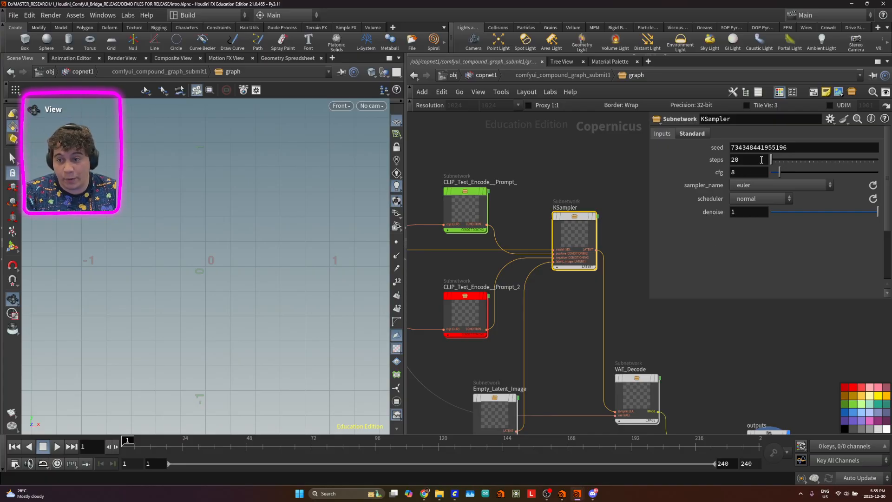
Step: Examine the KSampler's seed and recheck the parameters of both prompt nodes and the KSampler
left_click(813, 148)
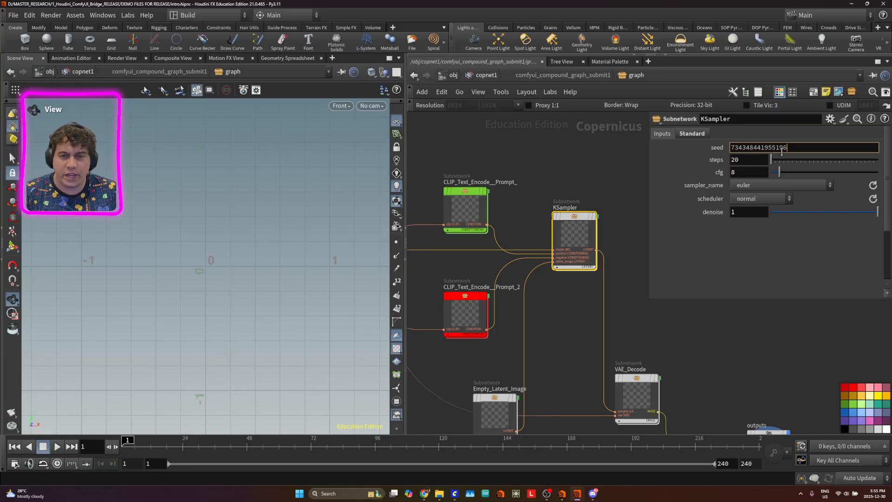
left_click(608, 225)
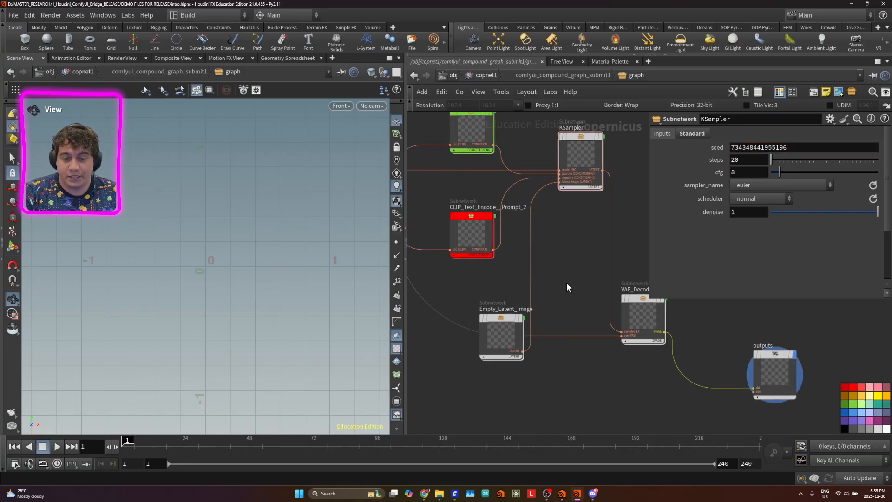
left_click(474, 201)
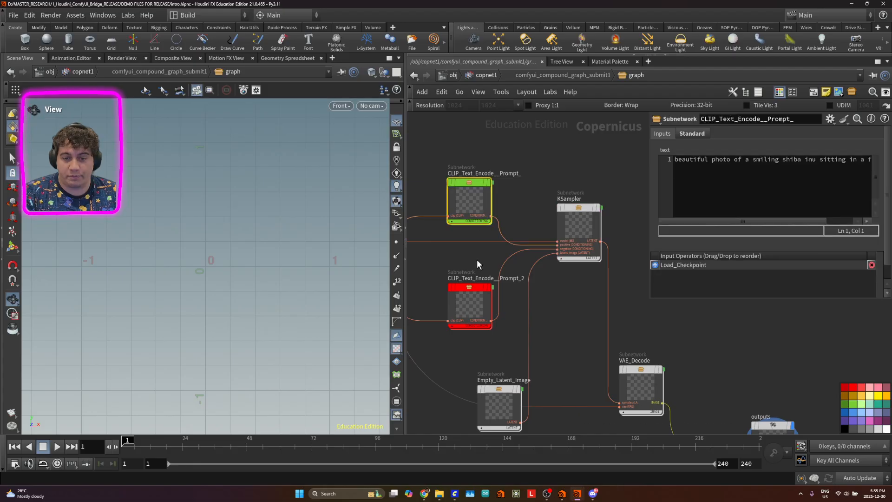
left_click(477, 293)
left_click(574, 227)
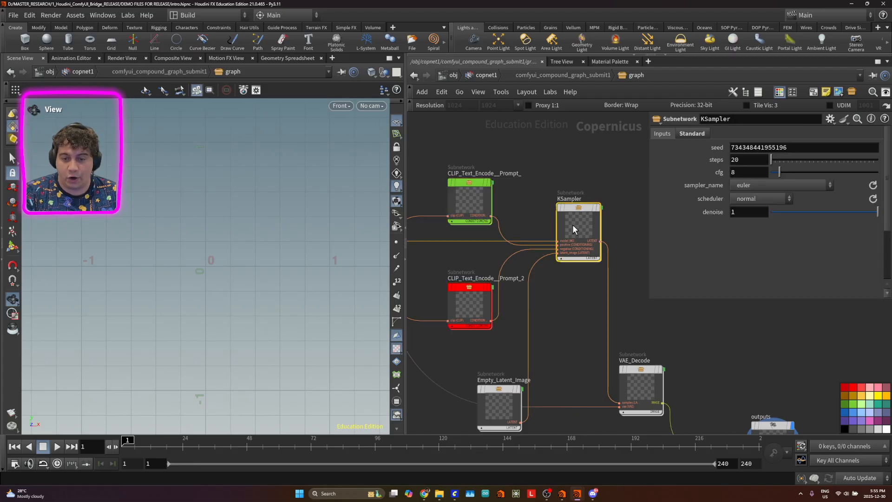
Step: Move the Empty_Latent_Image node below the prompt nodes and review its width, height and batch_size
left_click_drag(529, 355, 502, 394)
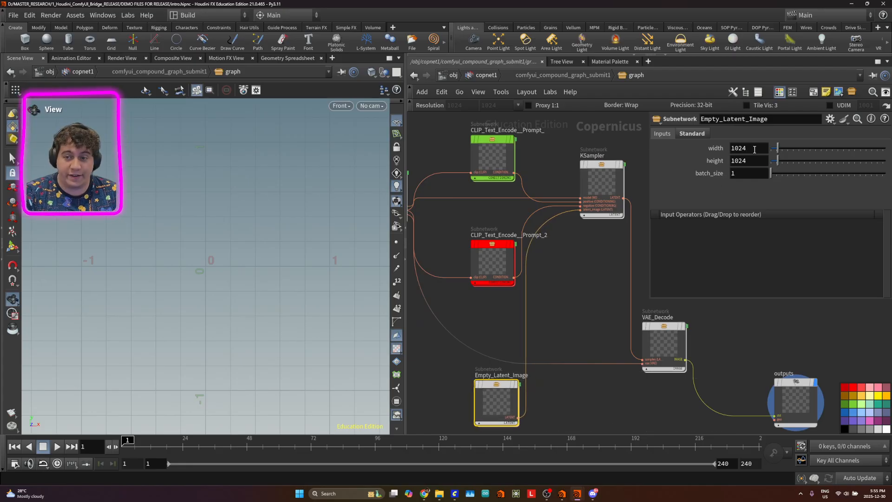
left_click_drag(756, 161, 707, 161)
left_click(615, 285)
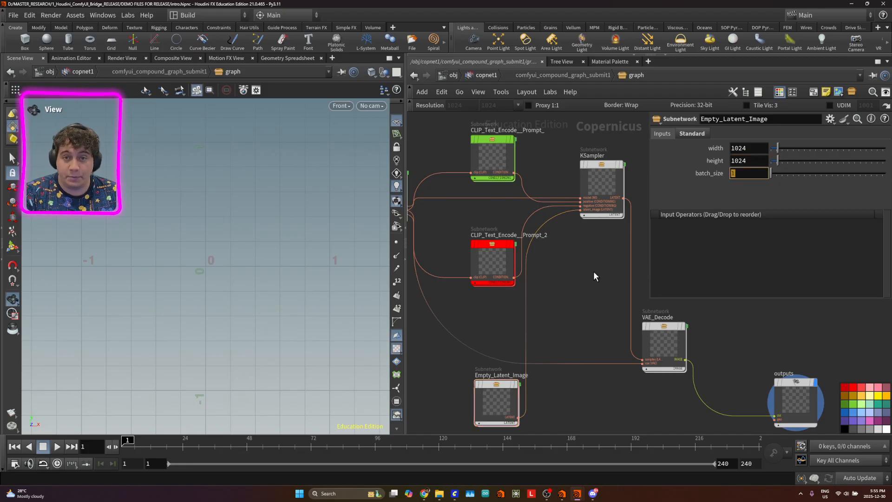
Step: Inspect VAE_Decode, nudge KSampler up and place the outputs node directly beside VAE_Decode
left_click_drag(589, 299, 503, 286)
left_click_drag(574, 325, 580, 311)
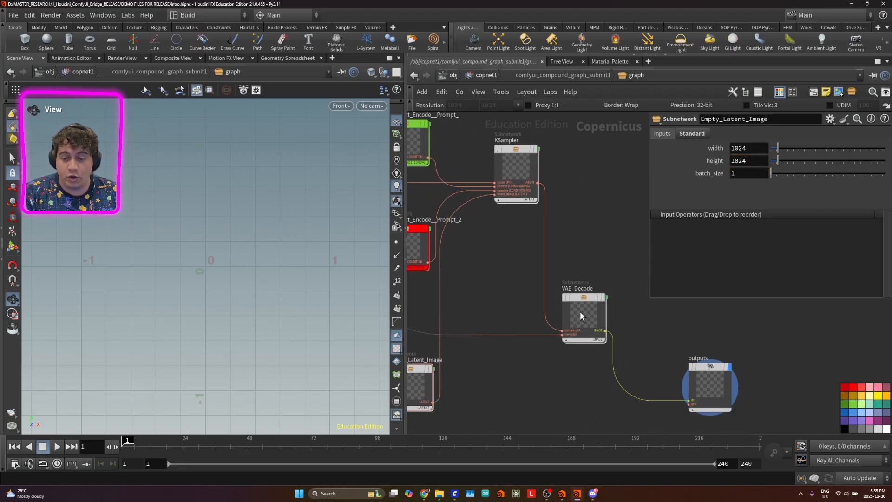
left_click(581, 315)
left_click(503, 275)
left_click_drag(519, 168, 518, 158)
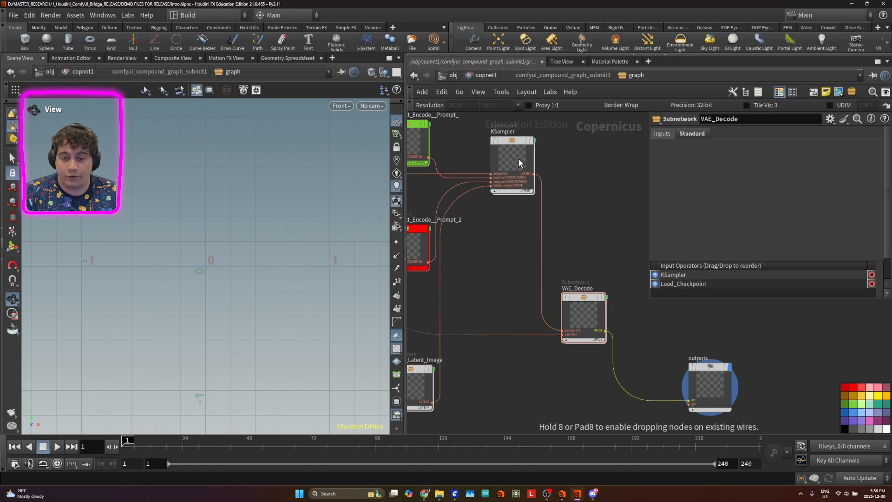
left_click_drag(515, 261, 536, 261)
left_click_drag(618, 321, 614, 315)
left_click_drag(719, 356, 620, 328)
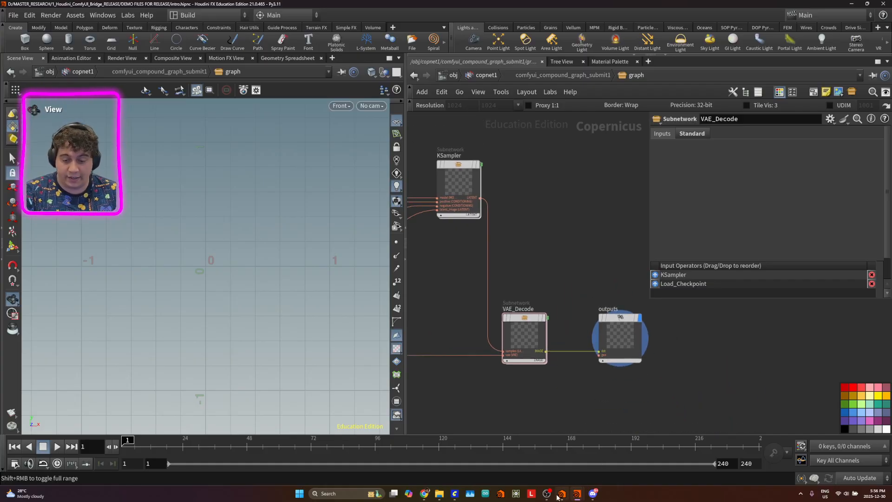
Step: Switch to ComfyUI, close its Settings, look at the Save Image node in the shiba workflow and return to Houdini
left_click(460, 496)
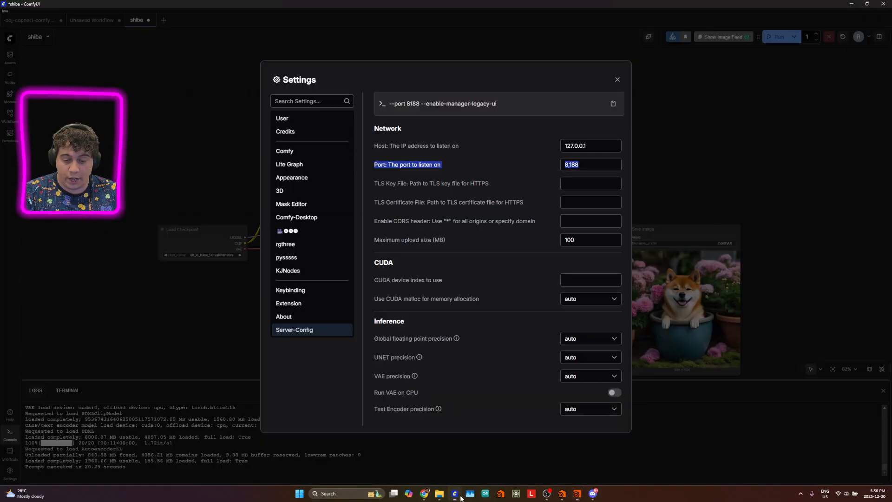
left_click(675, 183)
left_click(682, 228)
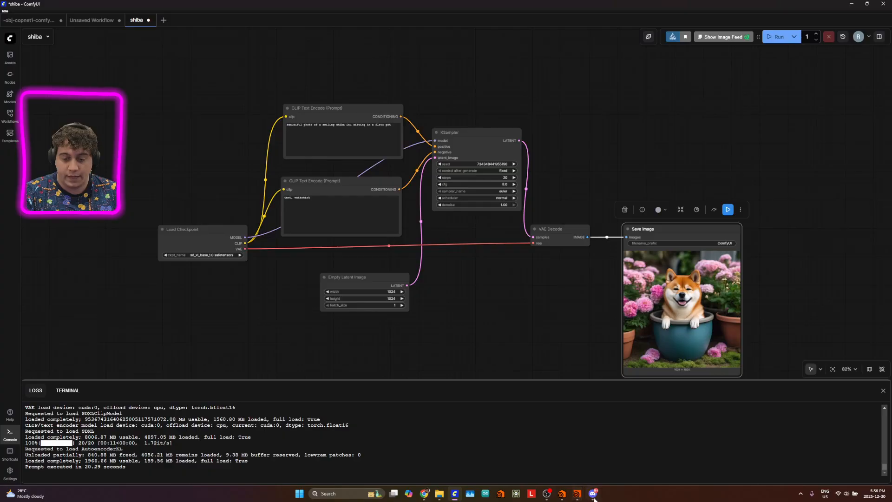
left_click(567, 461)
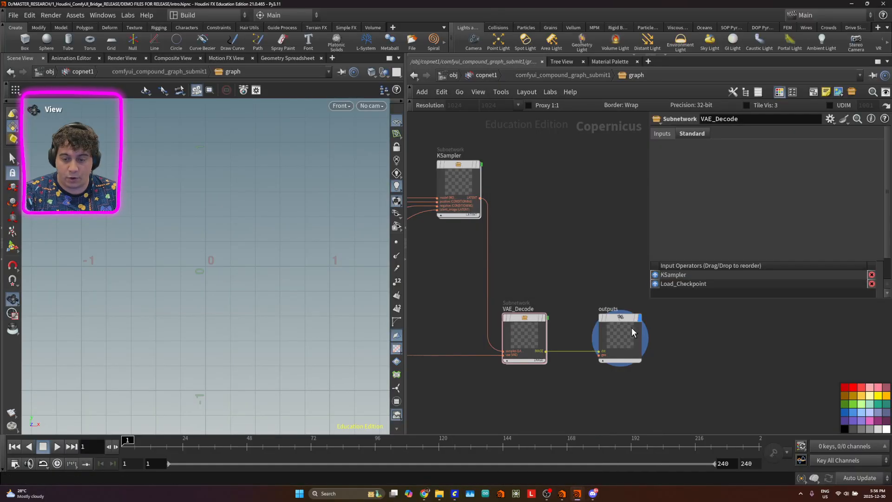
left_click(631, 327)
scroll(604, 386, "up", 4)
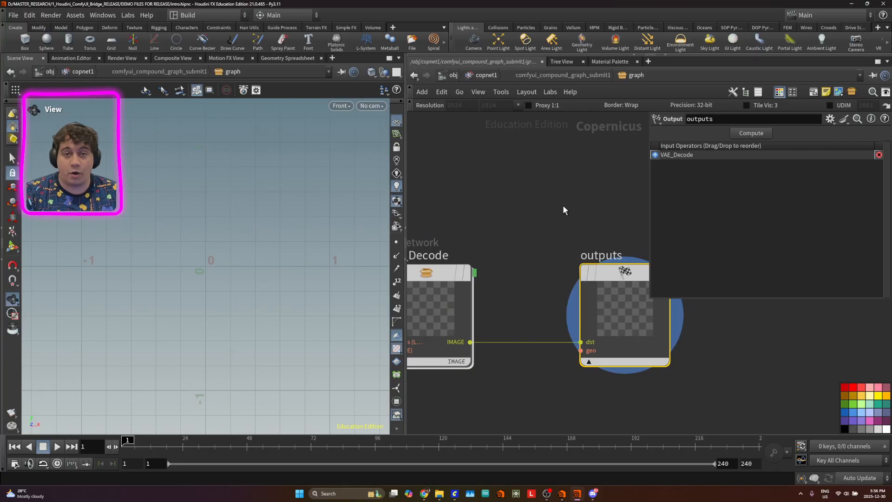
scroll(564, 183, "down", 3)
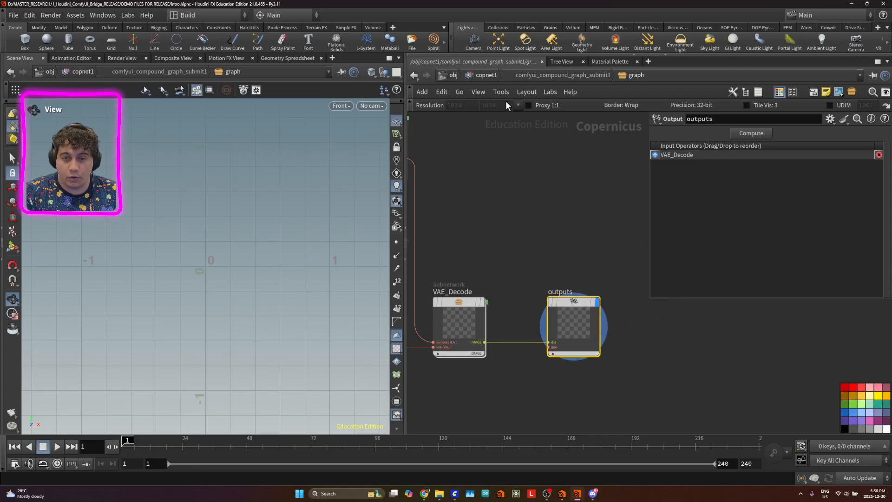
left_click_drag(490, 188, 615, 238)
left_click(511, 191)
left_click_drag(784, 147, 802, 156)
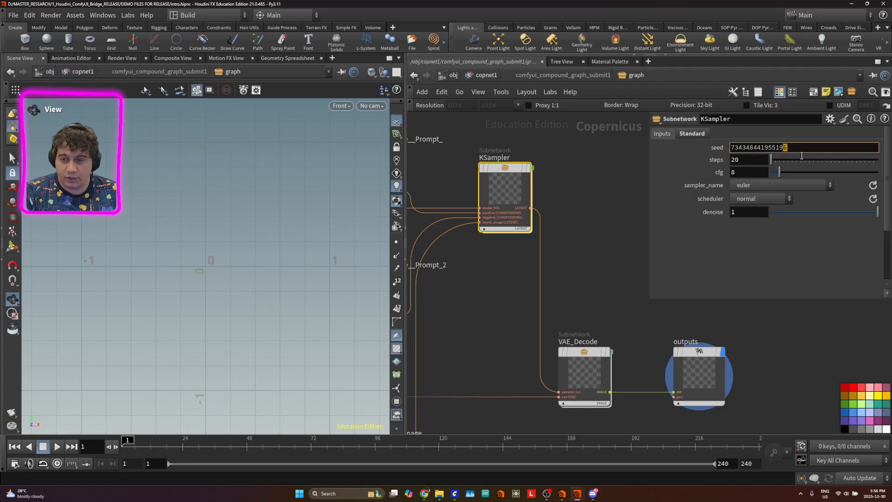
type("4")
key("Return")
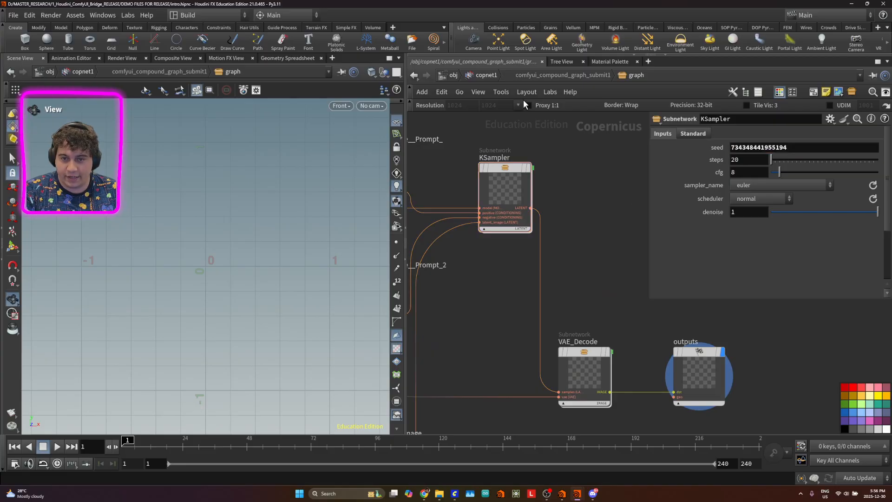
Step: Compute the compound graph submit node in copnet1 and check the generation's progress in ComfyUI before returning to Houdini
left_click(495, 79)
left_click(752, 225)
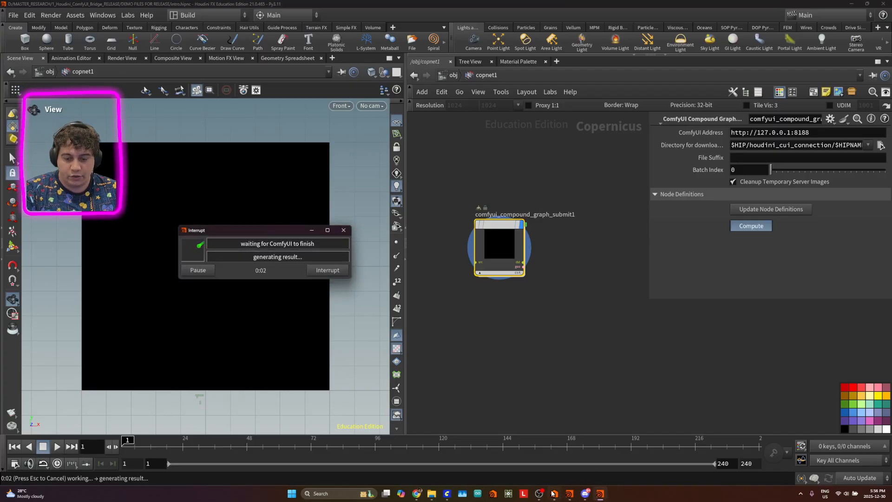
left_click(447, 493)
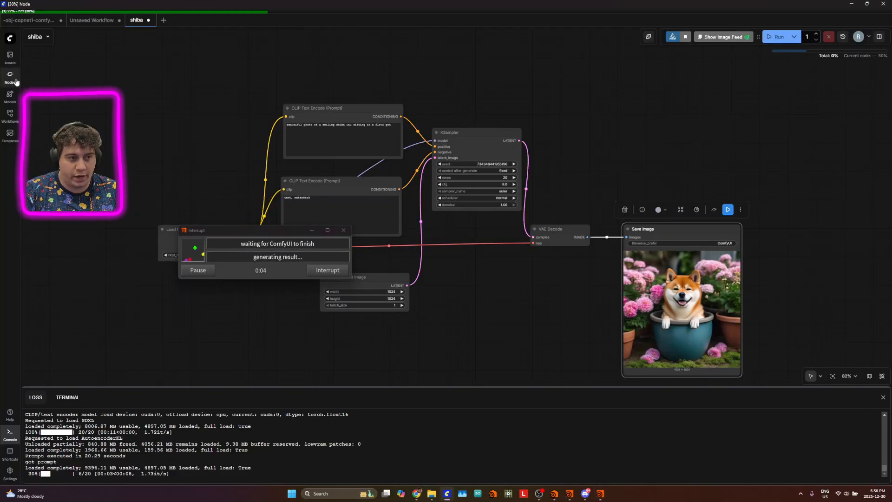
left_click(10, 57)
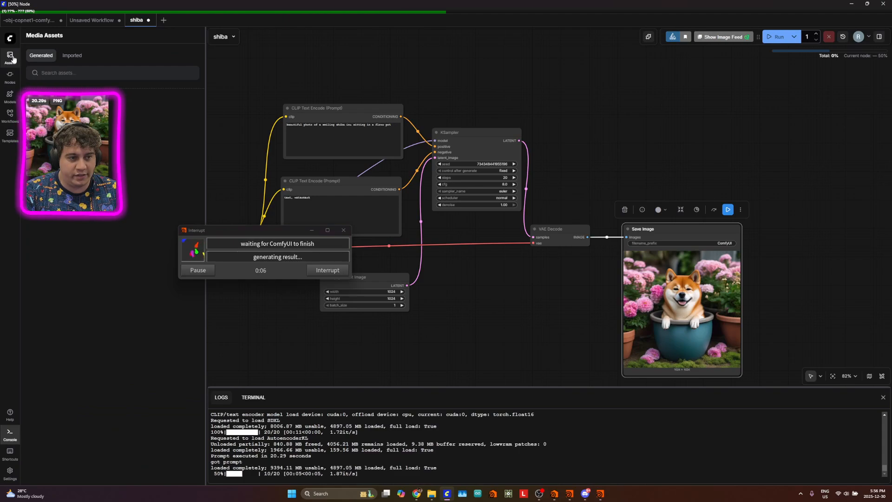
left_click(10, 57)
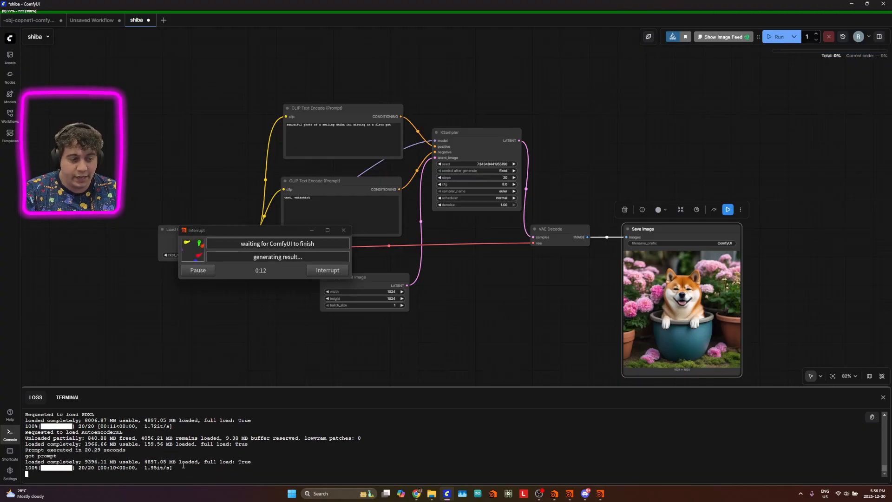
left_click(852, 4)
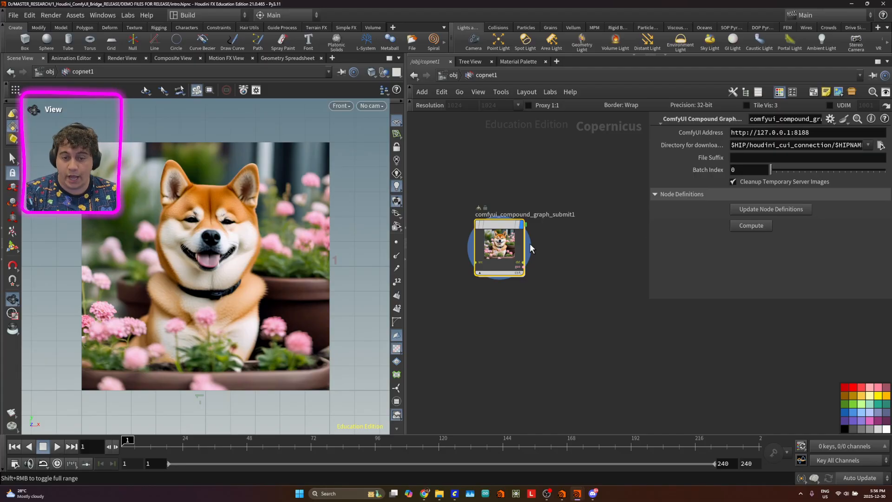
Step: Add a ComfyUI Graph Preview node inside the compound graph above outputs and connect VAE_Decode's IMAGE output to it
double_click(497, 246)
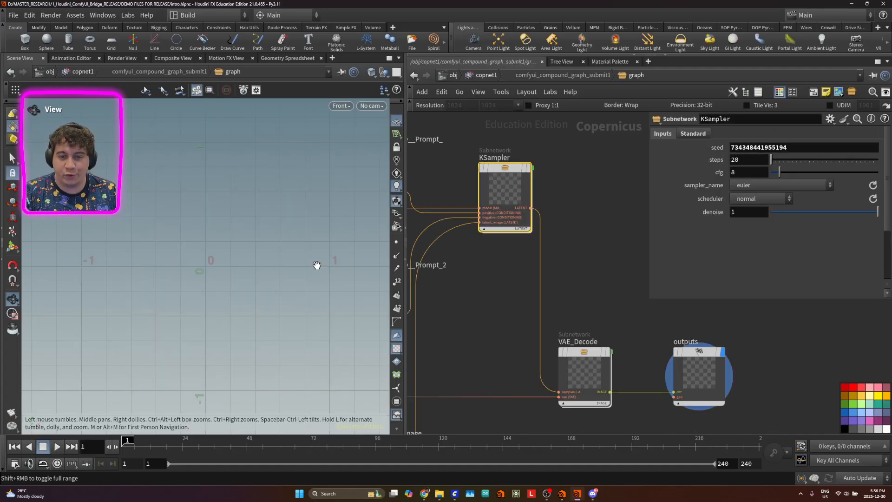
scroll(587, 270, "down", 3)
left_click_drag(596, 260, 510, 305)
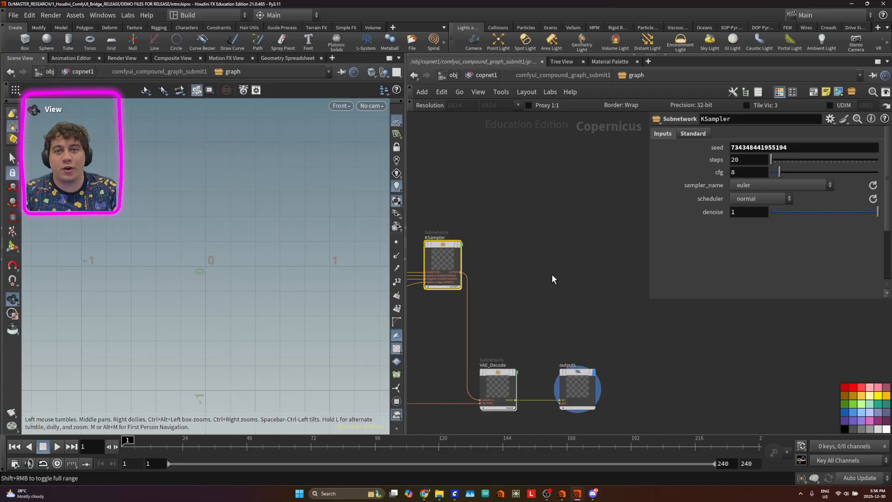
key("Tab")
mouse_move(566, 277)
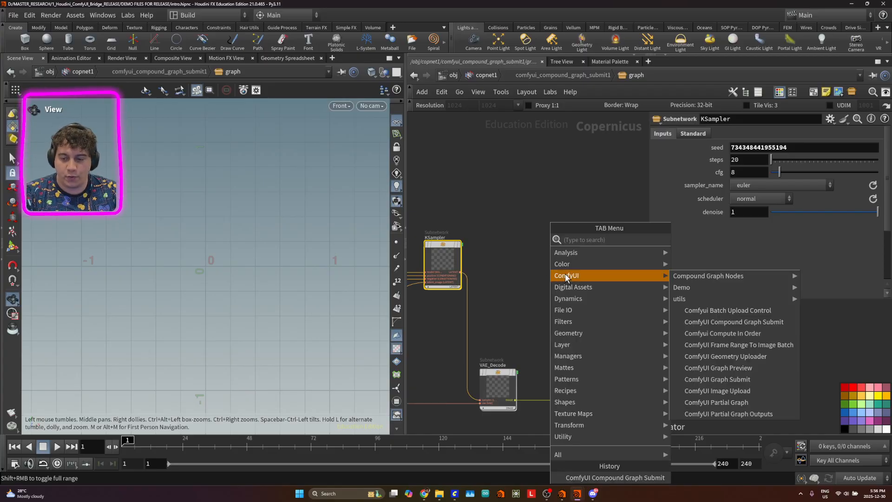
left_click(725, 368)
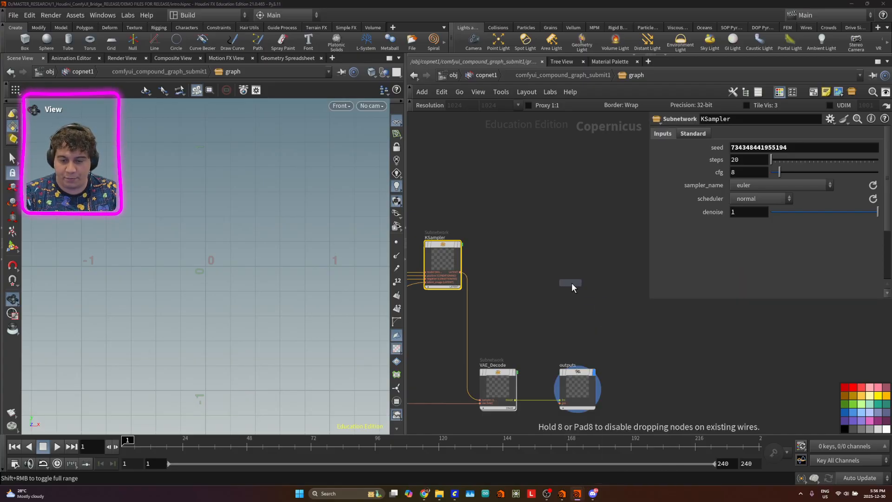
left_click(572, 283)
scroll(544, 346, "up", 2)
left_click_drag(460, 386, 472, 302)
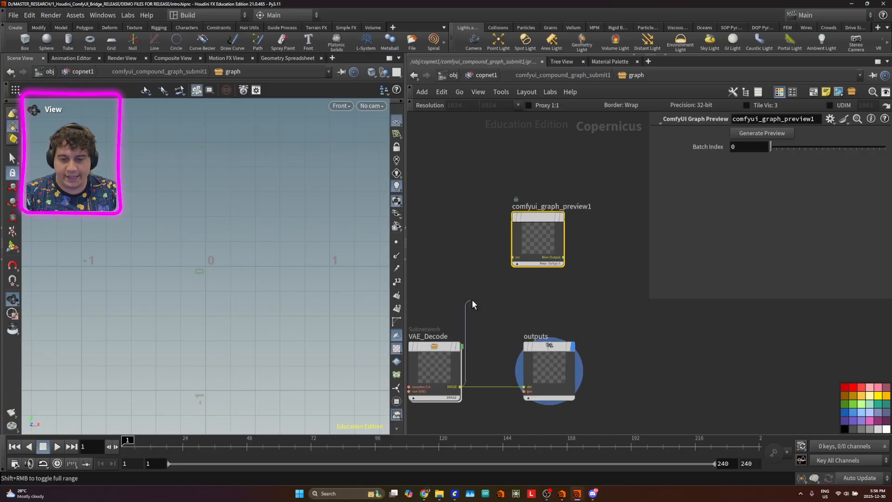
left_click_drag(553, 235, 564, 240)
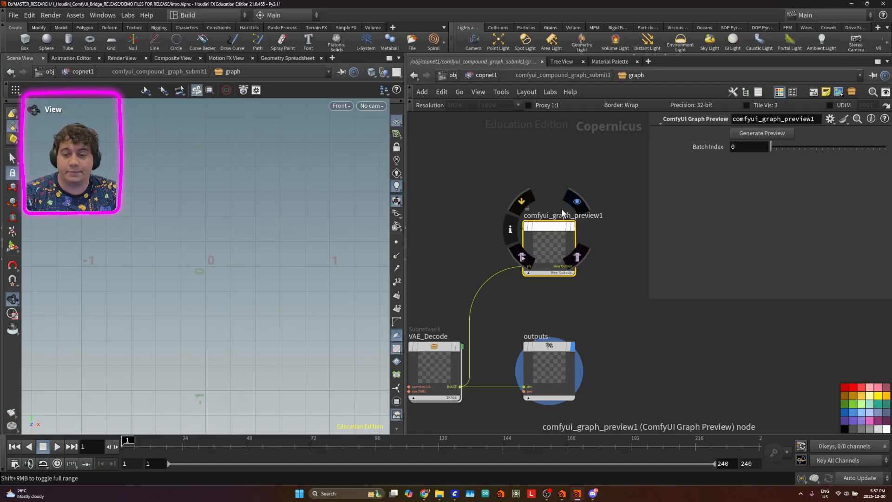
left_click_drag(512, 194, 528, 238)
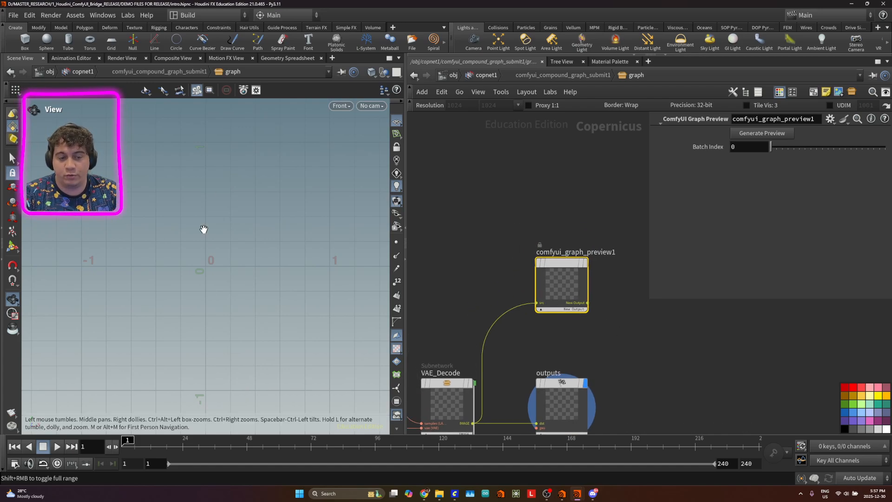
scroll(211, 261, "down", 3)
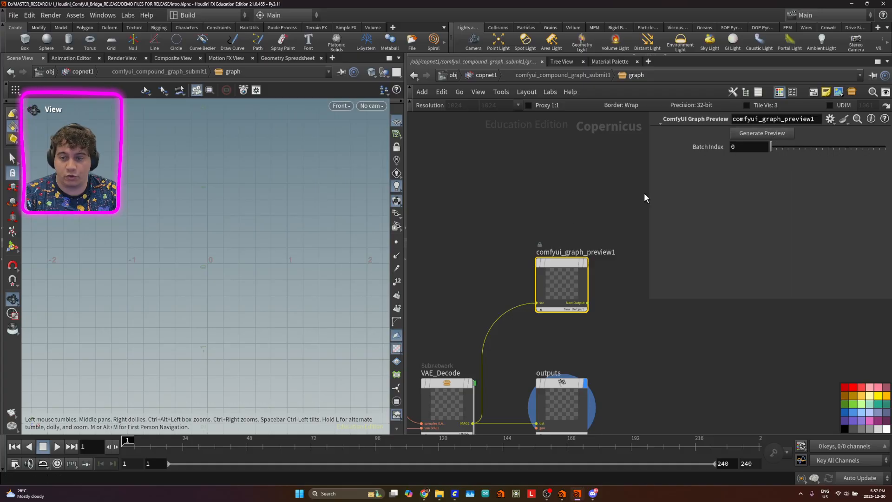
left_click_drag(414, 245, 637, 242)
left_click(590, 219)
left_click(798, 148)
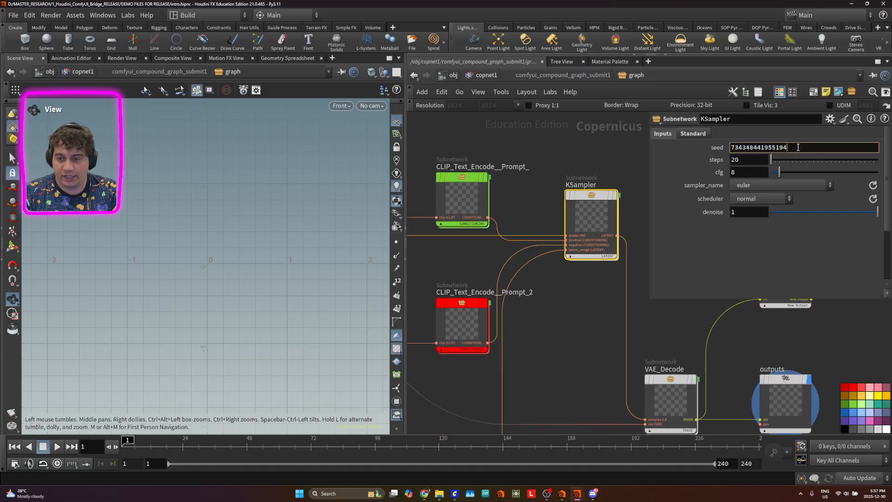
left_click(607, 151)
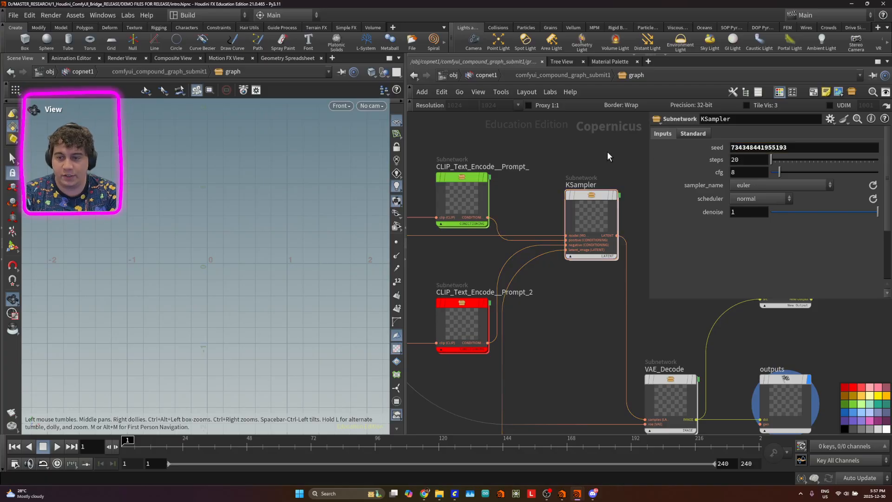
Step: Generate the preview from the comfyui_graph_preview1 node, checking its progress in the ComfyUI console before returning to Houdini
left_click_drag(607, 151, 410, 193)
left_click(596, 313)
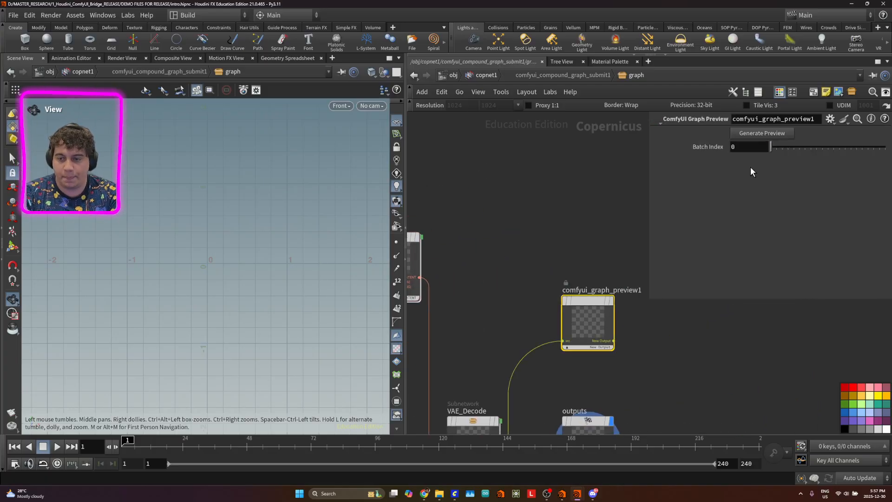
left_click(767, 133)
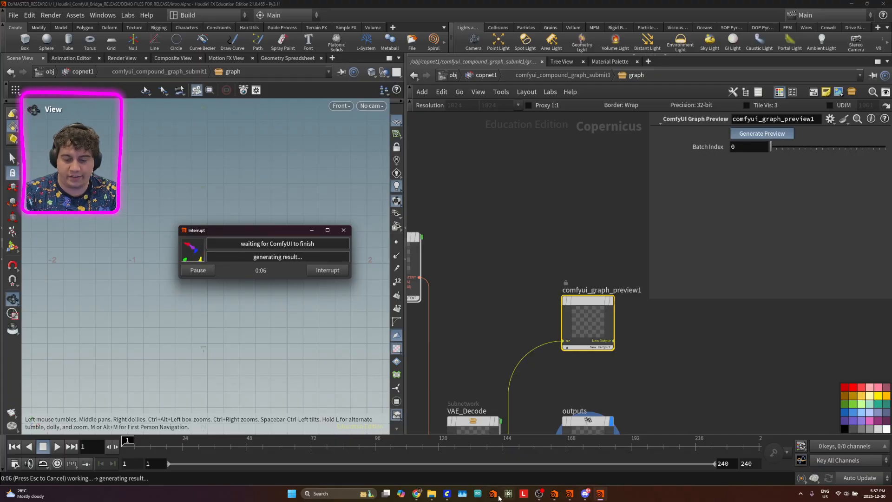
left_click(447, 494)
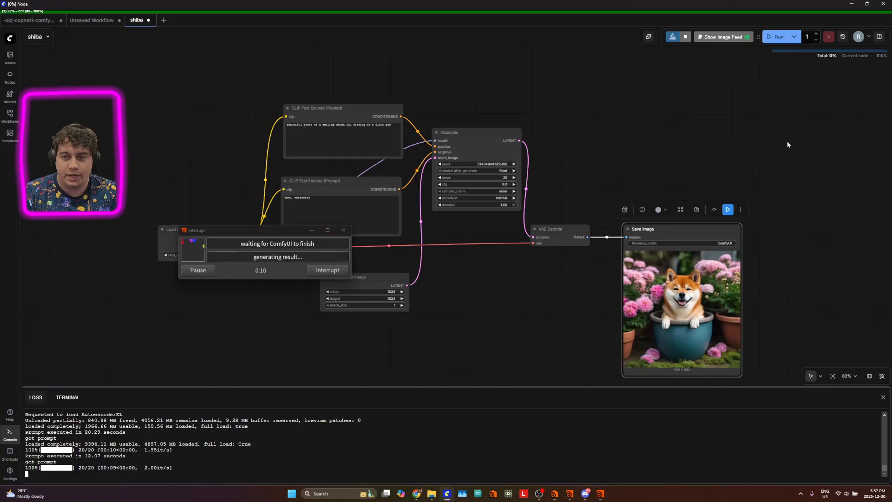
left_click(849, 6)
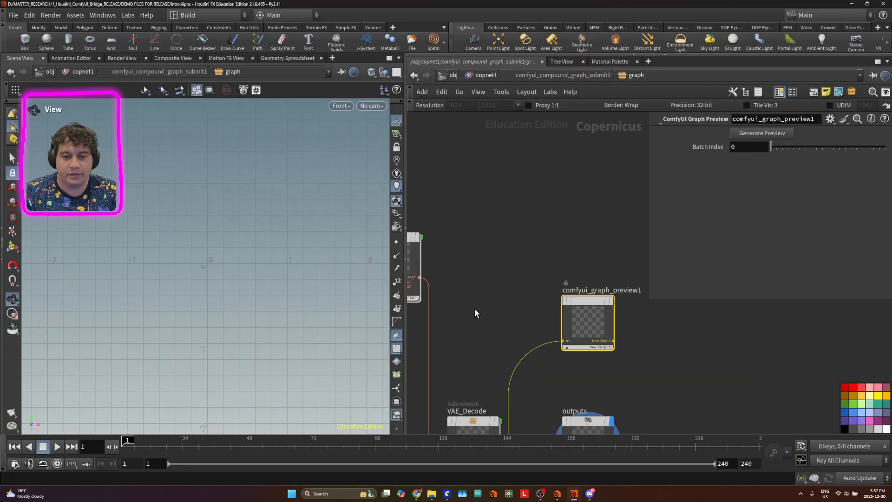
Step: Display the graph preview node's image in the viewport and compare it with the compound node's image in copnet1
left_click(608, 302)
left_click(612, 302)
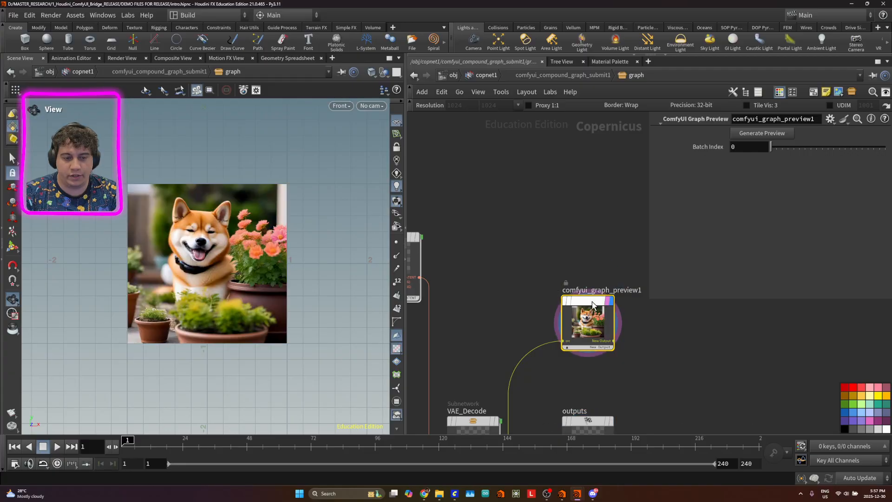
scroll(191, 241, "up", 2)
scroll(191, 241, "up", 2)
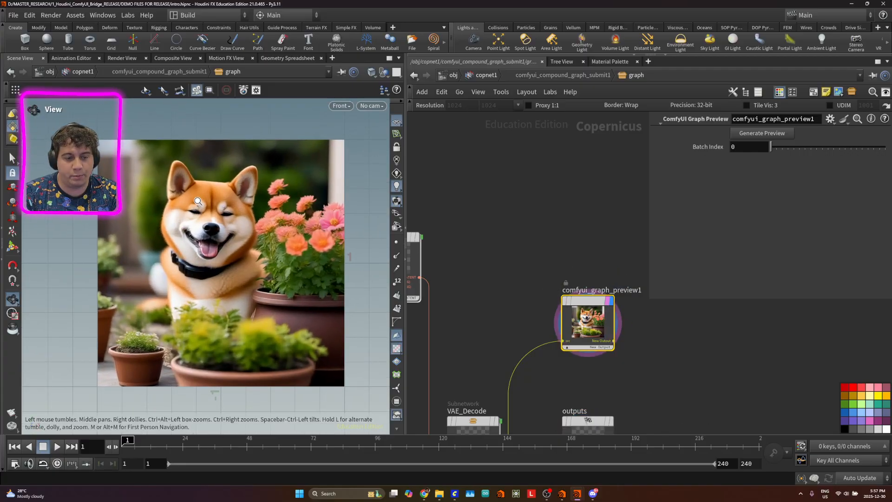
left_click(487, 74)
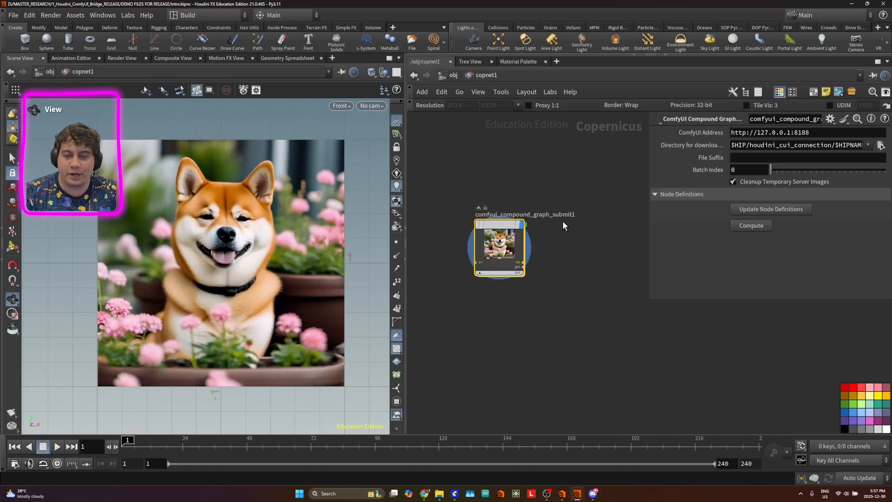
double_click(506, 239)
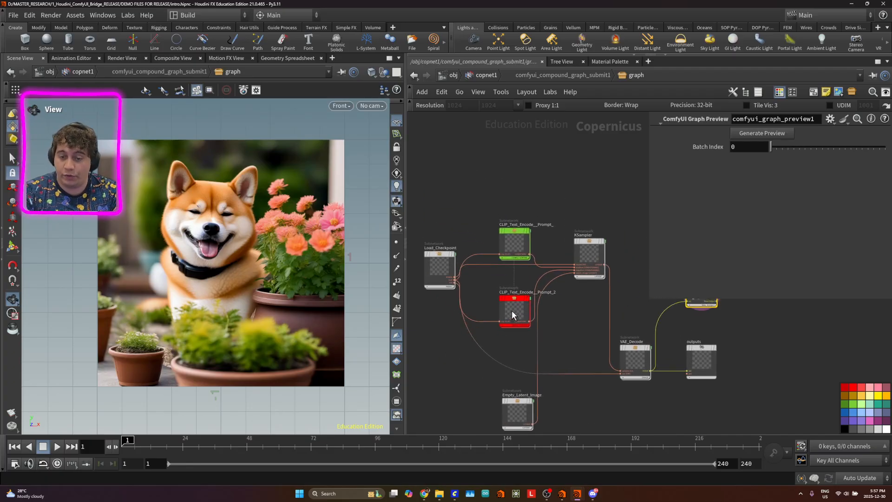
Step: Tighten the node layout by moving Load_Checkpoint, the negative prompt node and Empty_Latent_Image closer together
left_click_drag(442, 268, 437, 272)
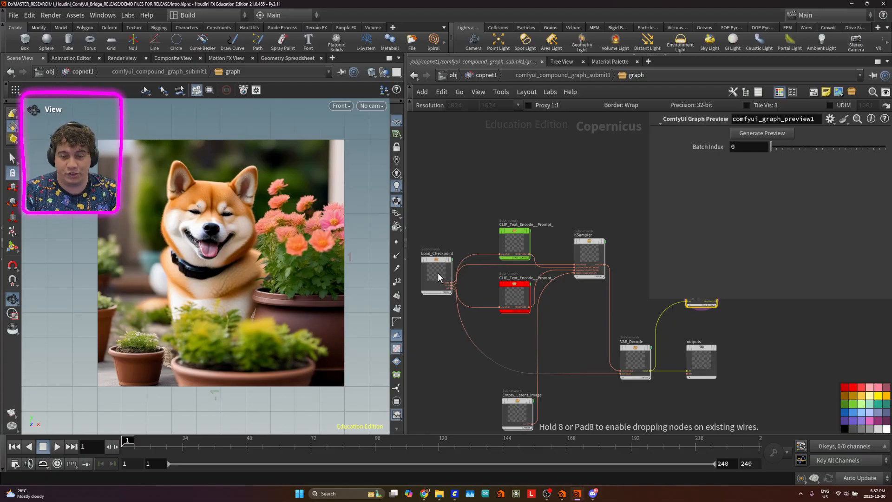
left_click_drag(517, 401, 508, 342)
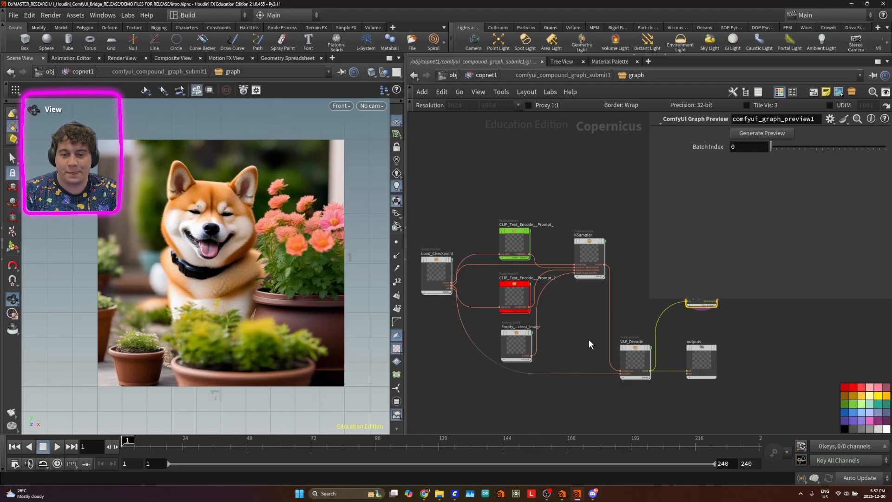
left_click_drag(589, 337, 571, 349)
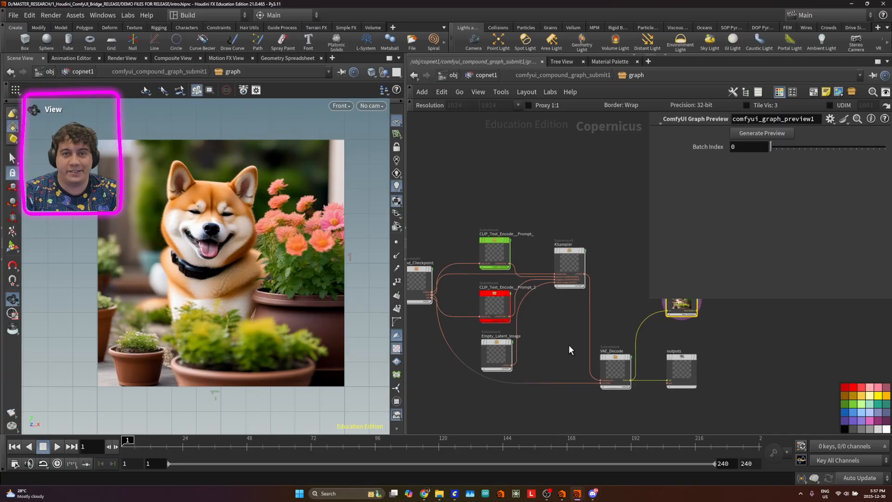